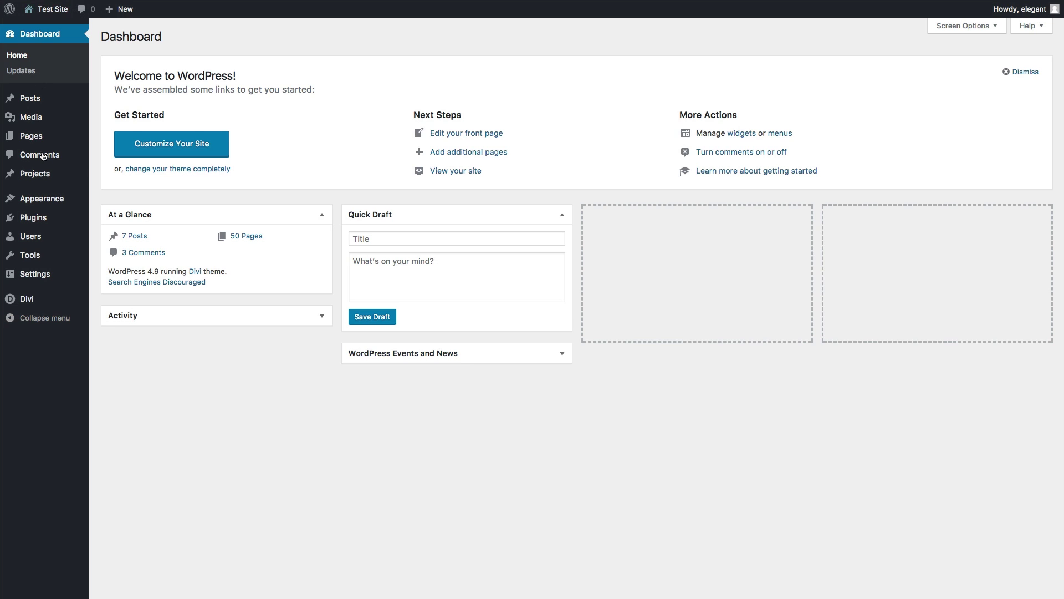
Open the Divi Theme Customizer and go to the Layout Settings within General Settings.
mouse_move(89, 300)
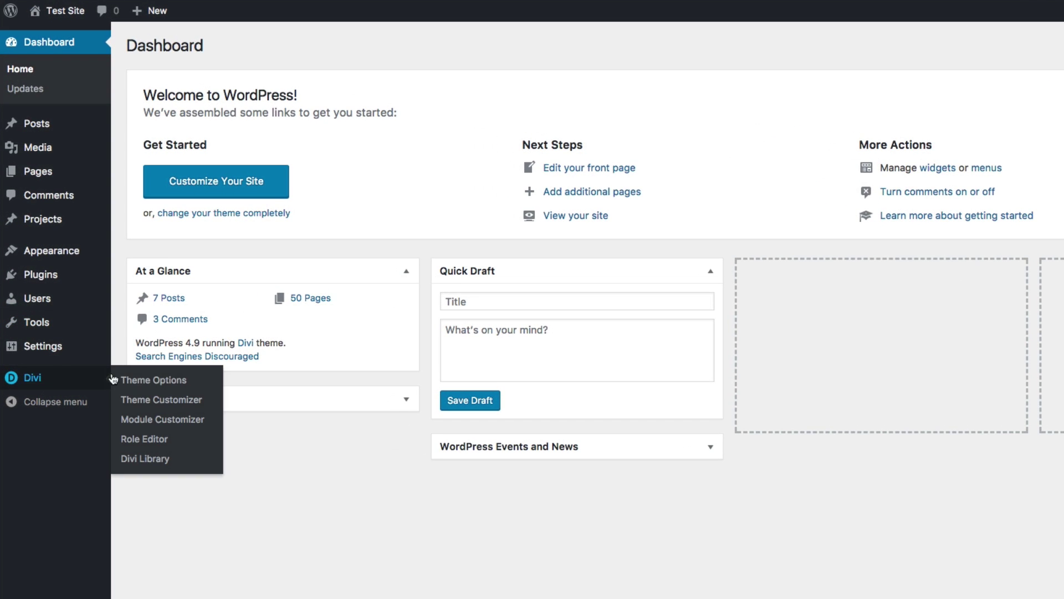
left_click(168, 408)
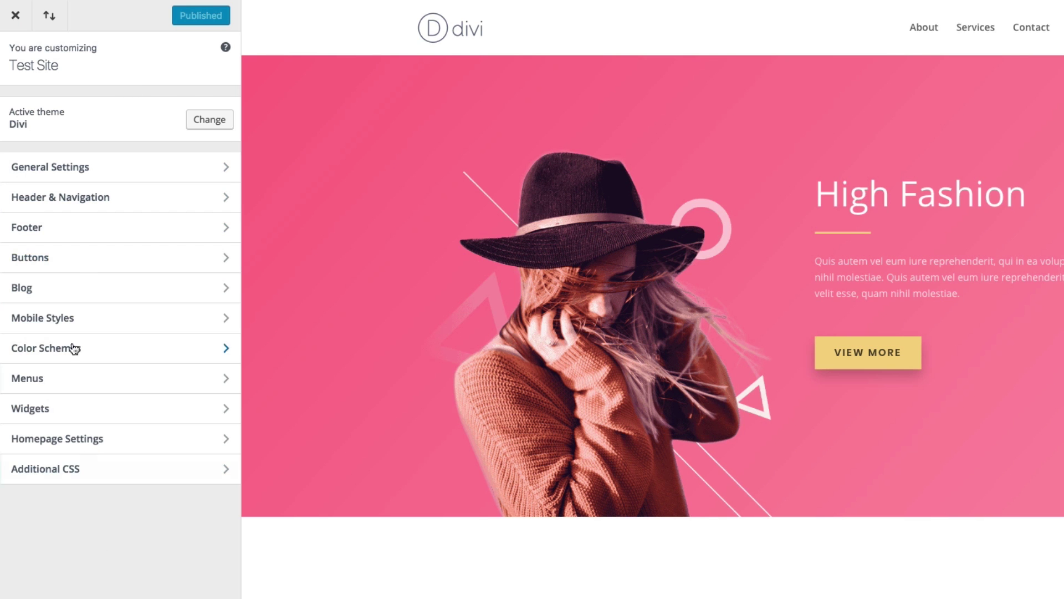
left_click(75, 176)
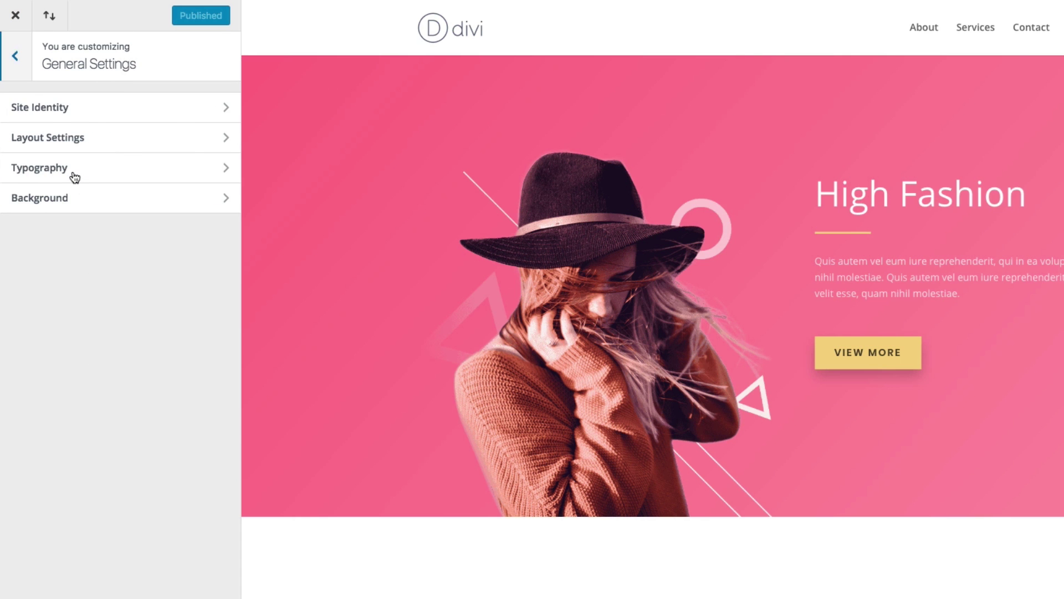
left_click(68, 139)
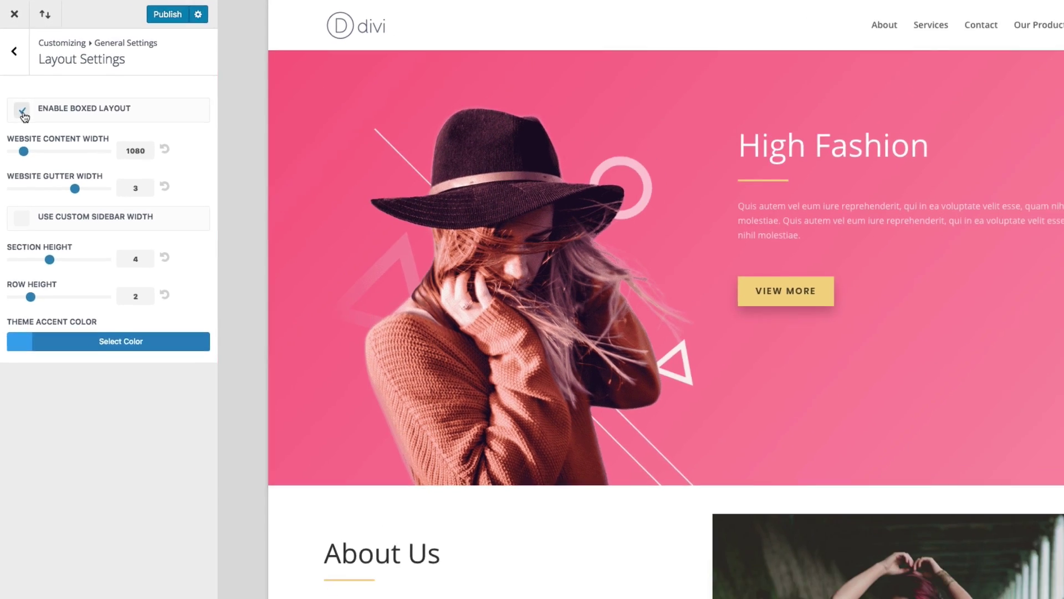
Try the boxed layout, turn it off again, and review the home page in the full-width layout.
left_click(24, 126)
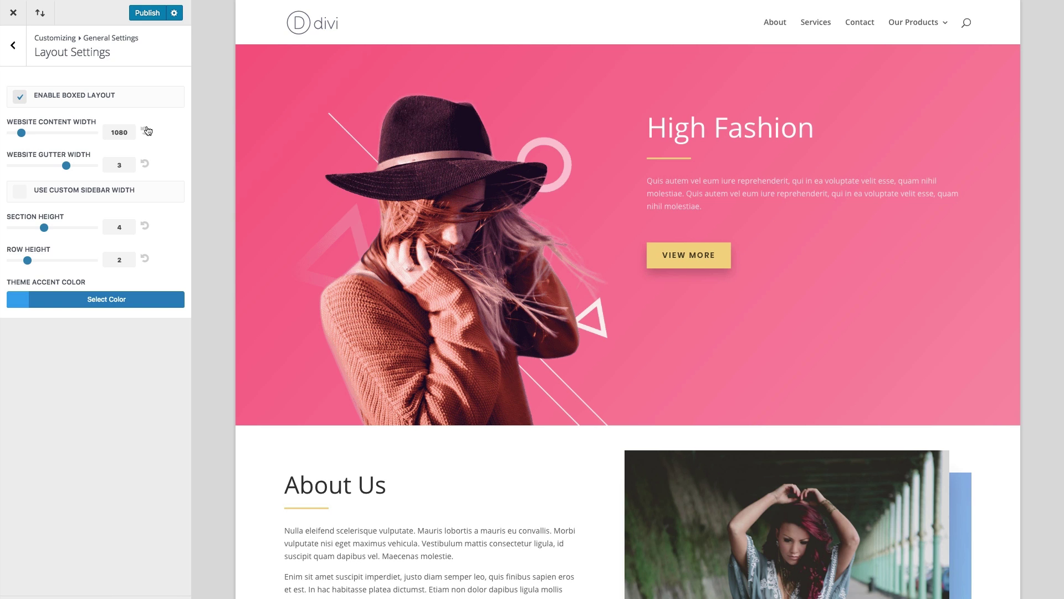
left_click(20, 99)
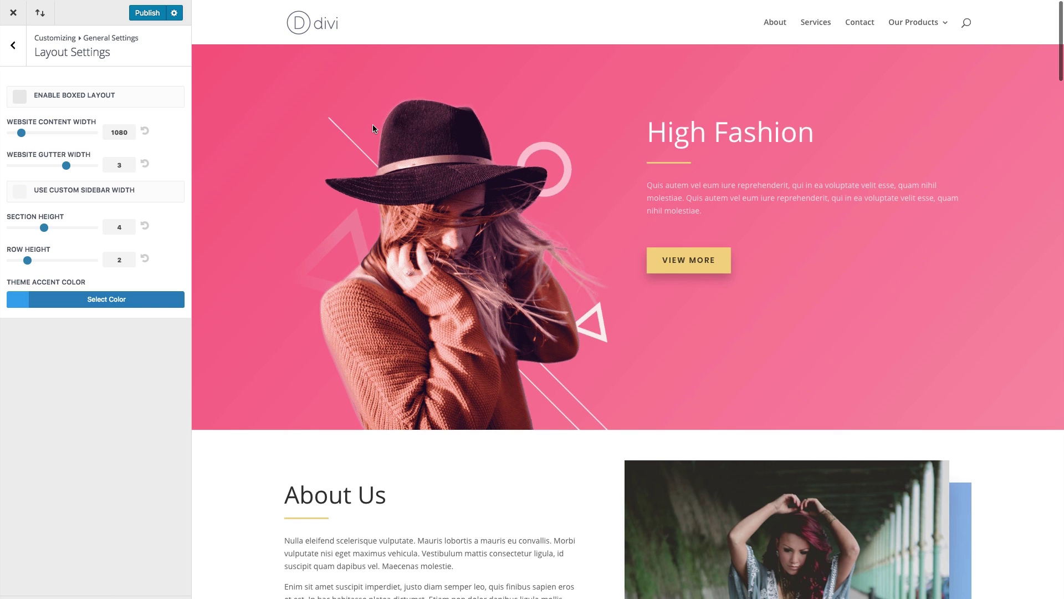
scroll(373, 126, "down", 2)
scroll(373, 129, "down", 4)
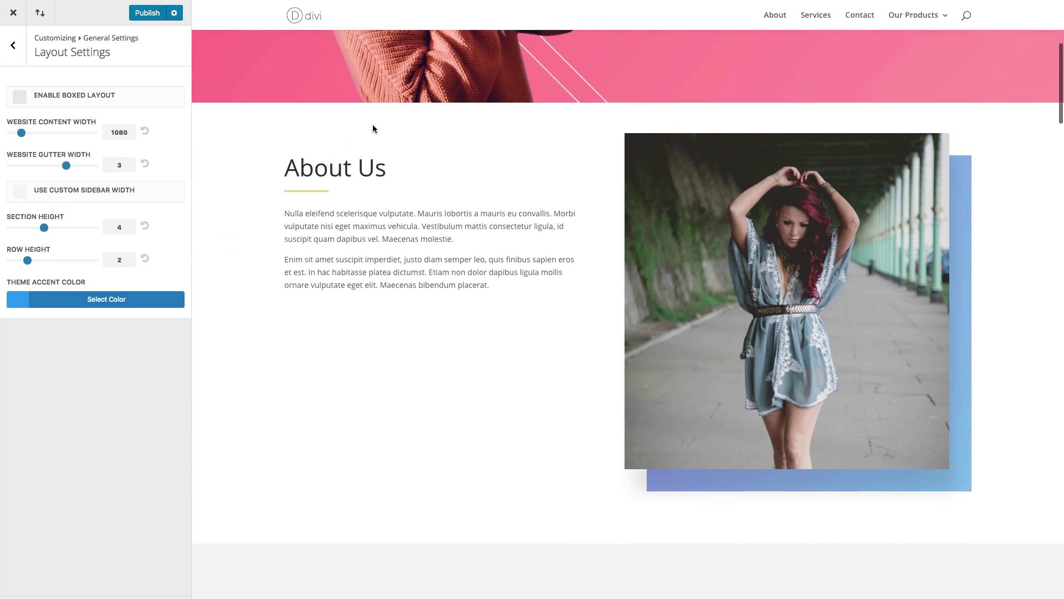
scroll(373, 129, "down", 4)
scroll(373, 129, "up", 10)
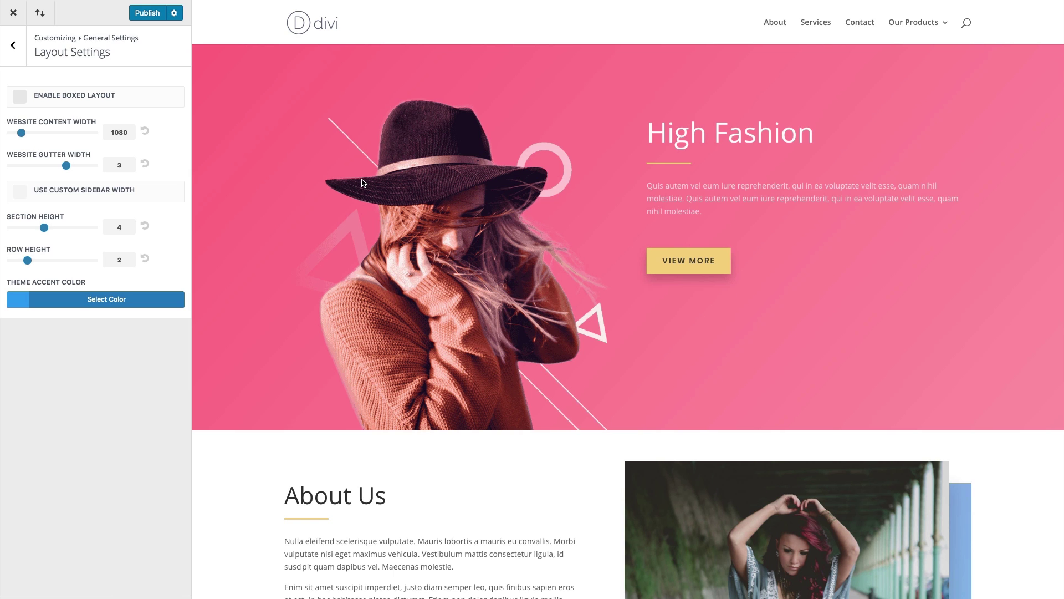
Try a website content width of 960, then reset it to the default.
mouse_move(21, 133)
left_mouse_down()
mouse_move(55, 139)
mouse_move(8, 139)
left_mouse_up()
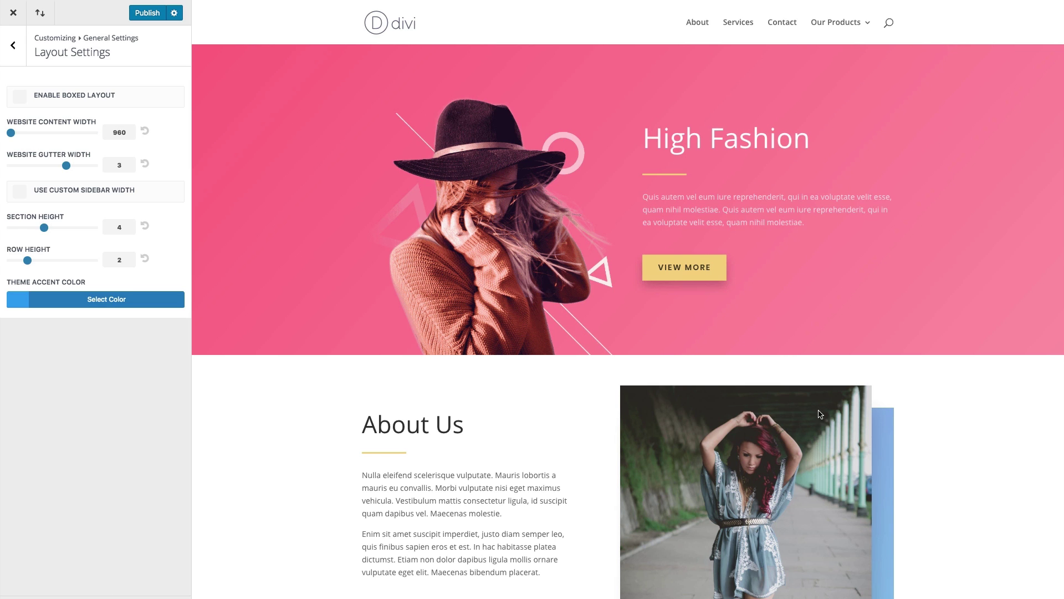
mouse_move(11, 136)
left_mouse_down()
mouse_move(39, 138)
mouse_move(6, 138)
left_mouse_up()
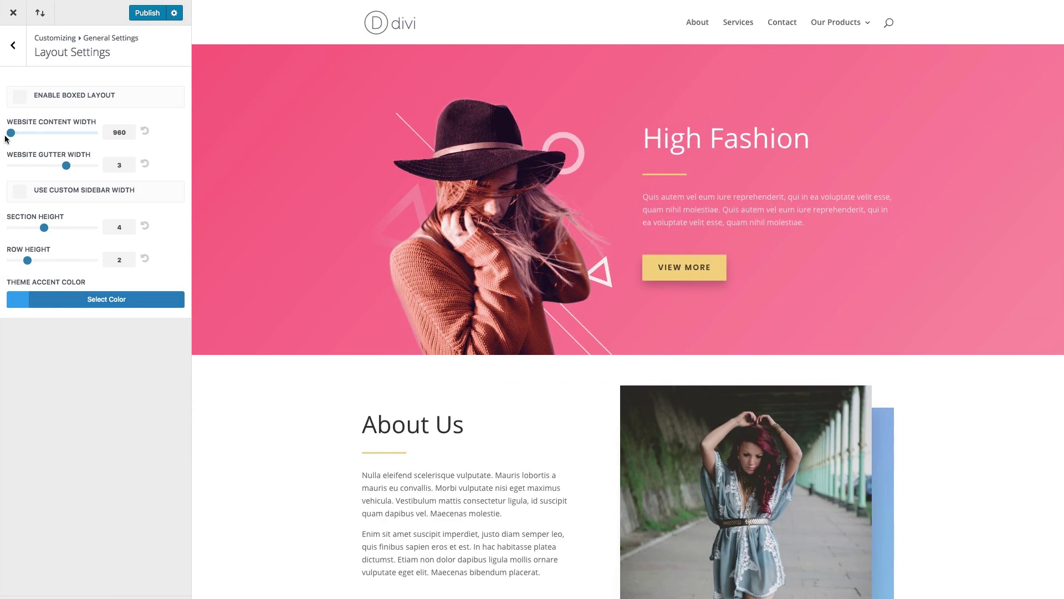
left_click(145, 133)
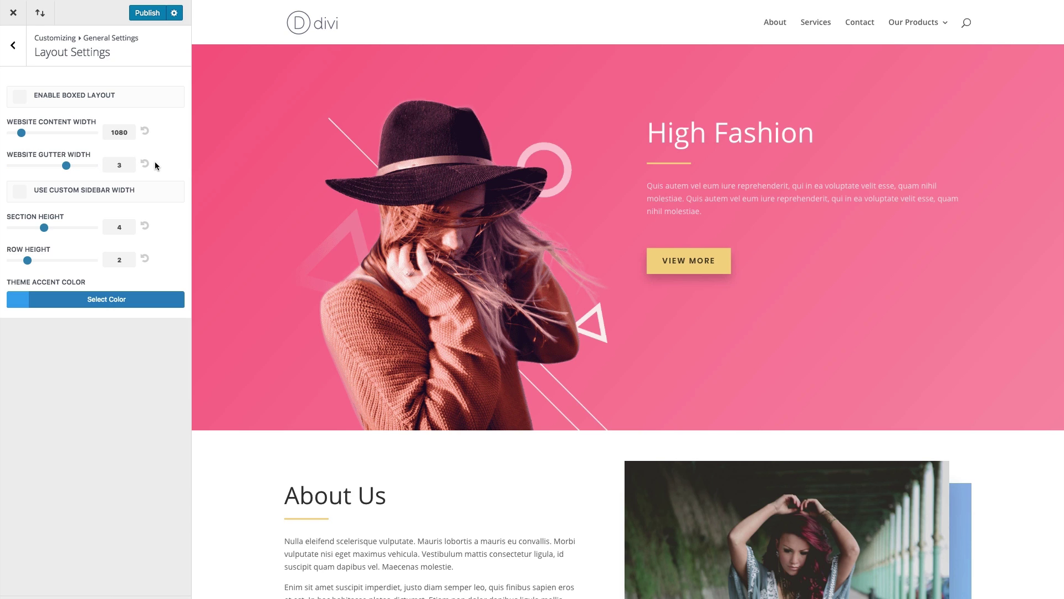
Try website gutter widths of 2 and 1 on the Popular Outfits section, then set the gutter width back to 3.
scroll(332, 191, "down", 5)
scroll(331, 191, "down", 20)
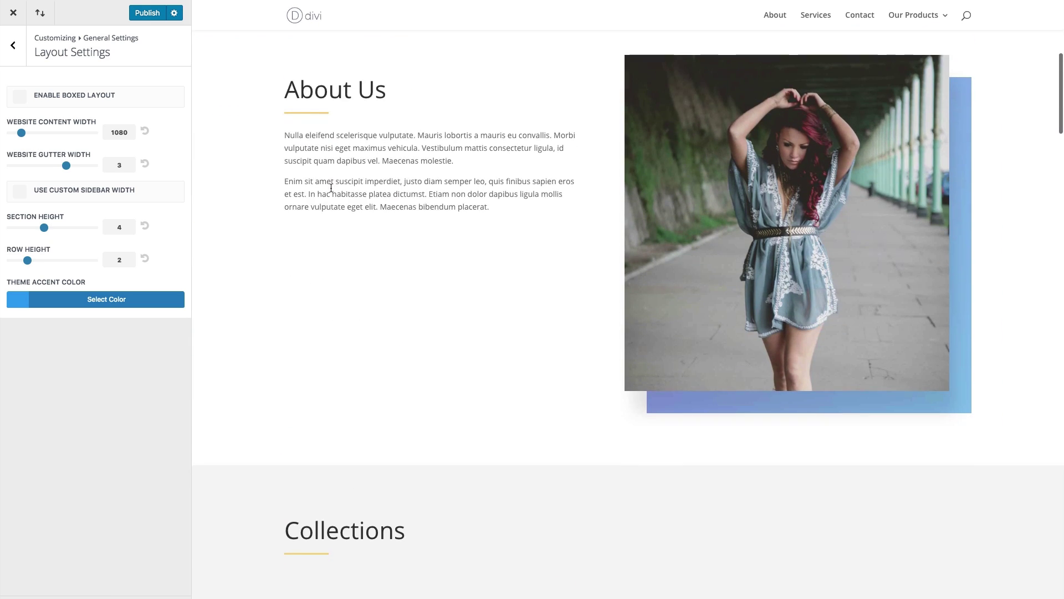
scroll(331, 187, "down", 9)
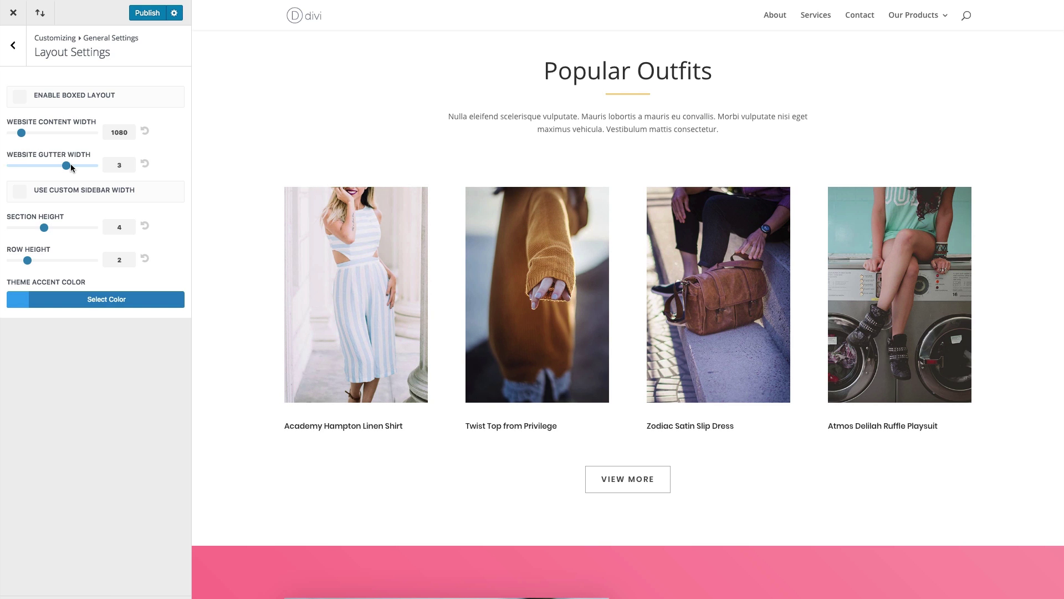
left_click_drag(67, 168, 45, 169)
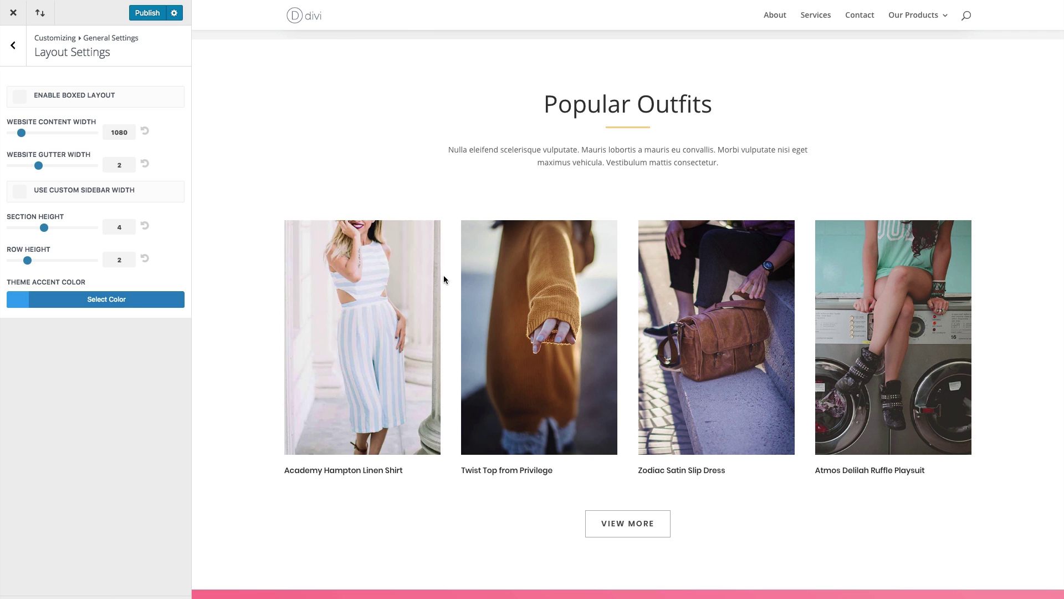
left_click_drag(39, 165, 10, 166)
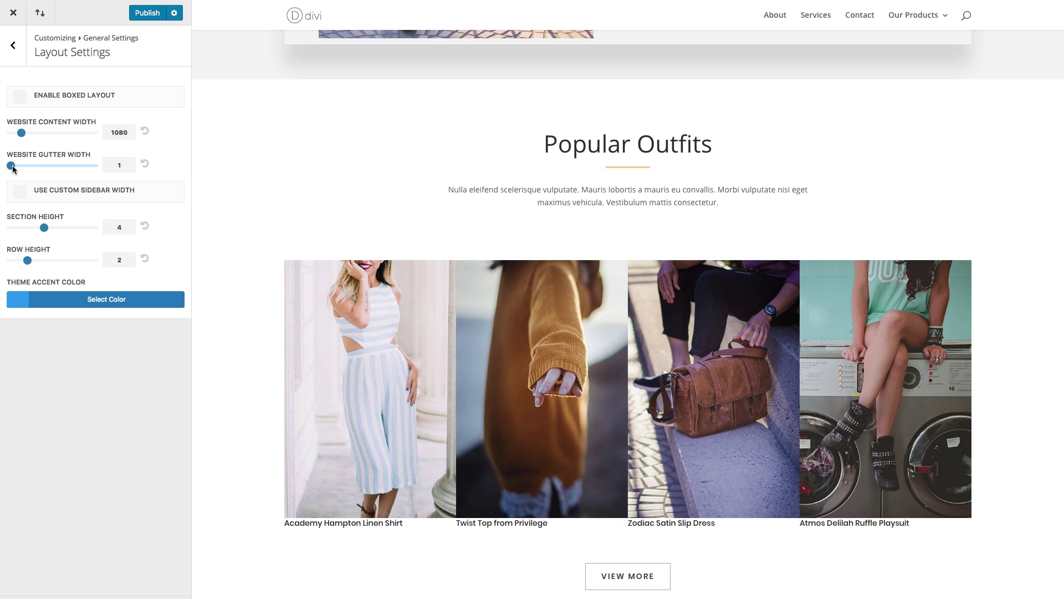
left_click_drag(12, 166, 56, 169)
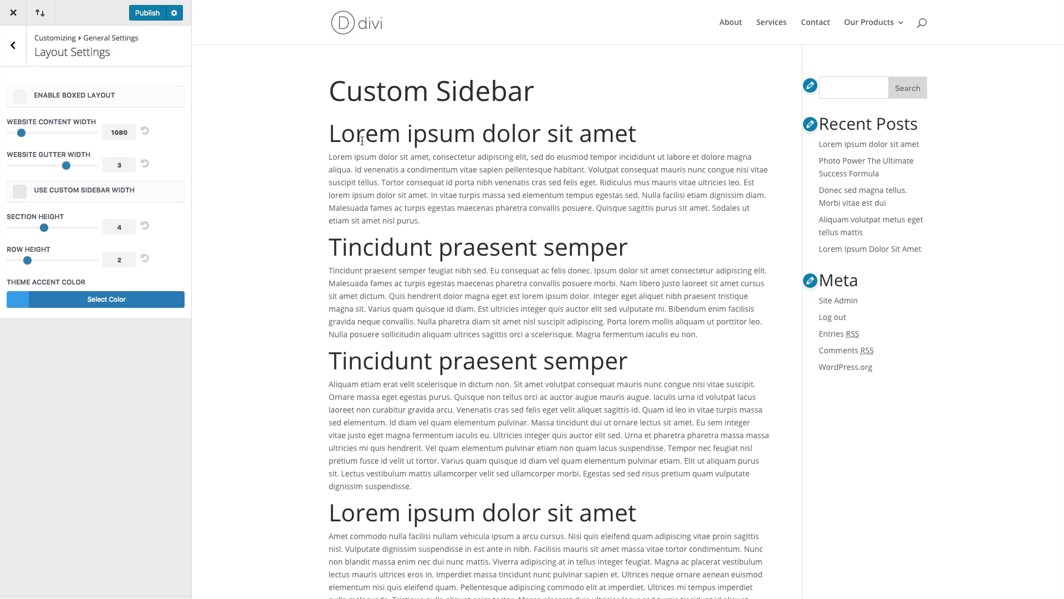
Try enabling a custom sidebar width on the Custom Sidebar page and reducing its value.
scroll(515, 210, "down", 3)
scroll(518, 232, "up", 3)
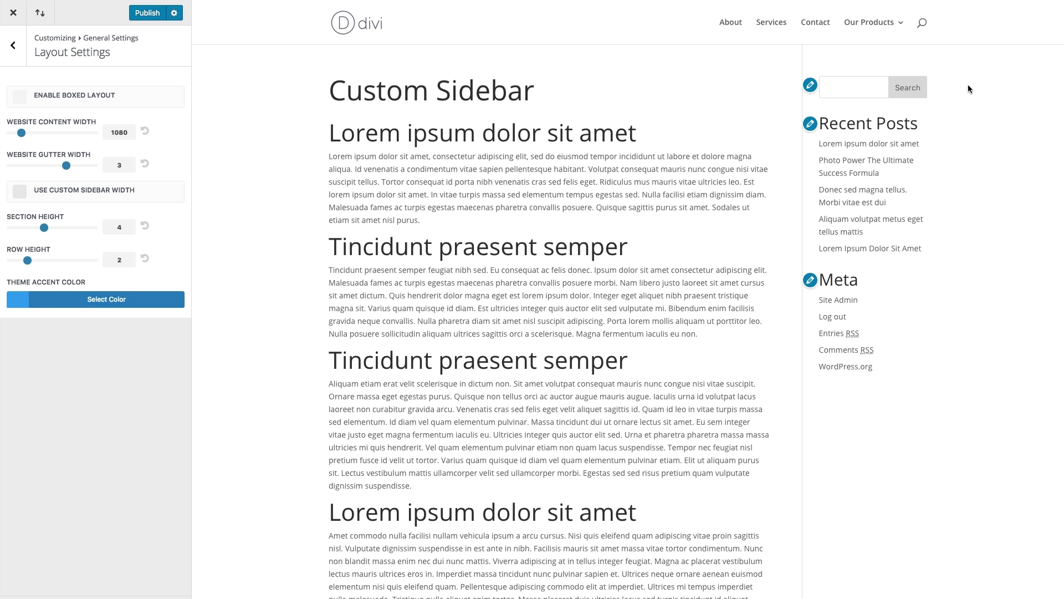
left_click(22, 196)
left_click_drag(51, 226, 15, 226)
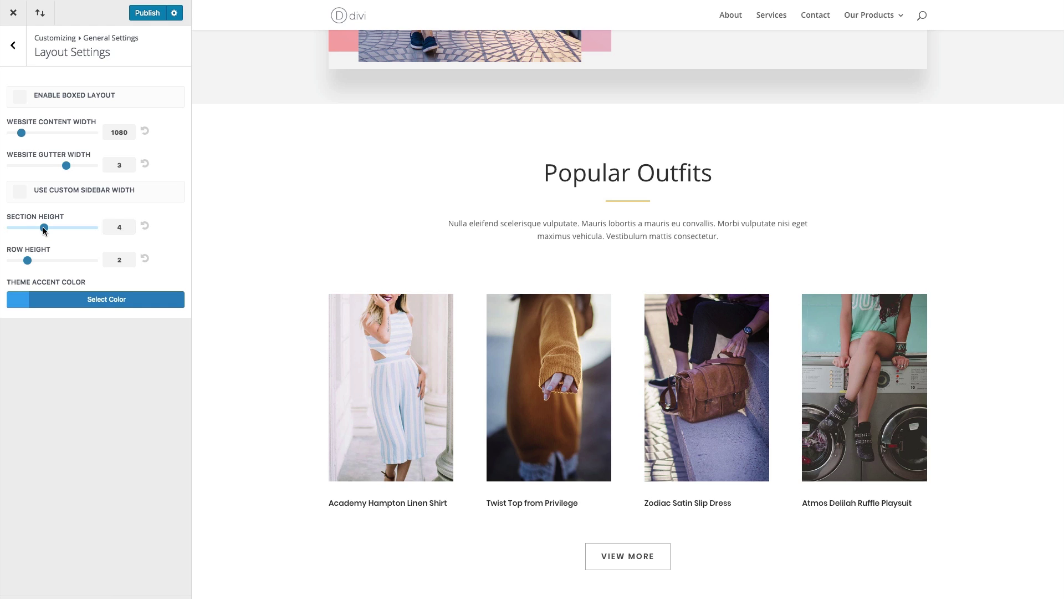
Try section heights of 8, 10, 0 and 7 around the Popular Outfits section, resetting the section height to the default.
left_click_drag(45, 228, 75, 230)
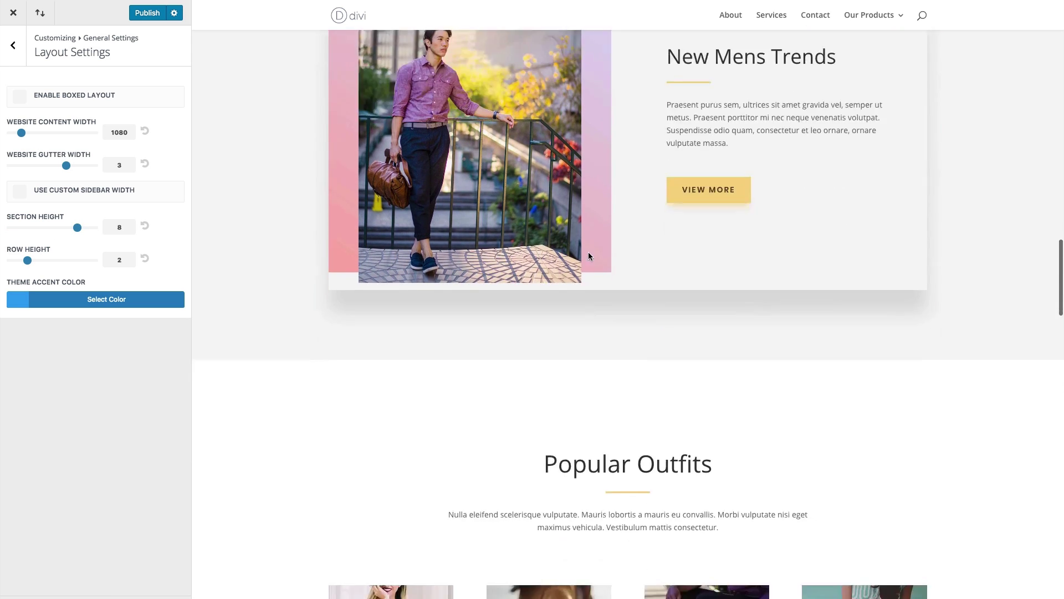
scroll(589, 256, "down", 6)
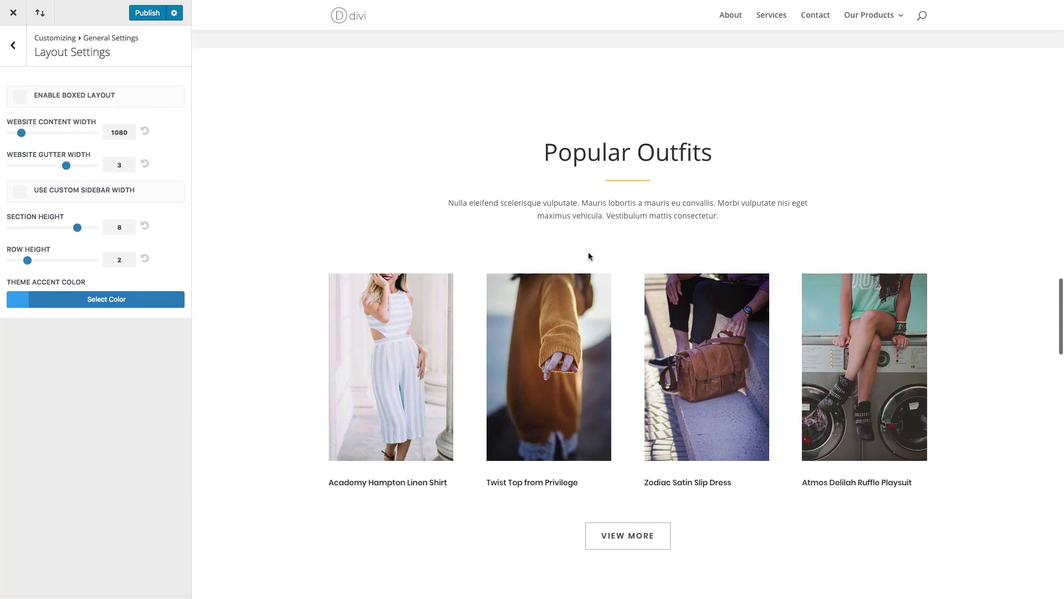
scroll(637, 516, "down", 1)
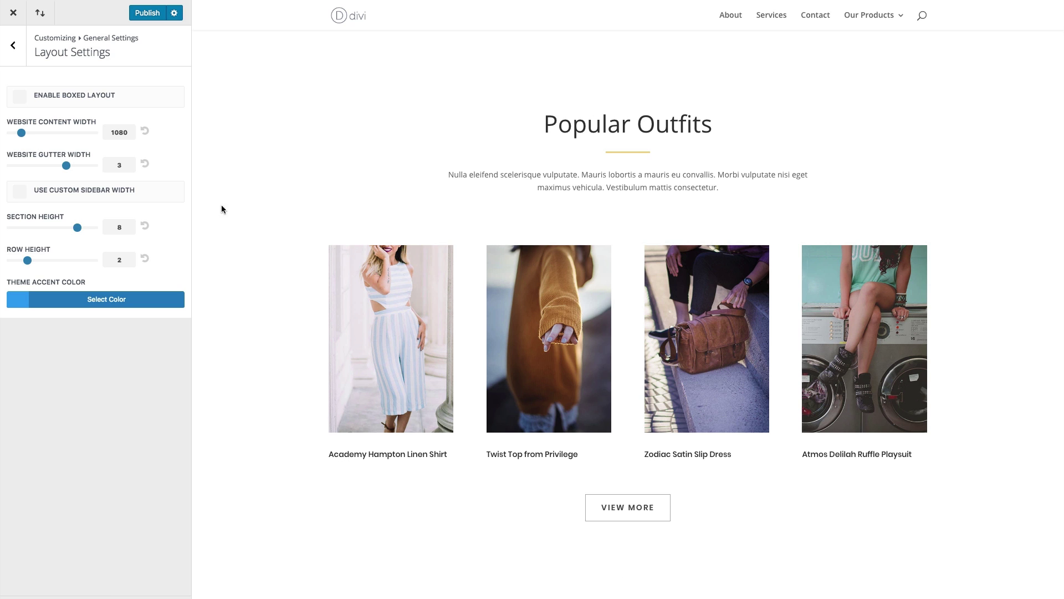
left_click_drag(77, 231, 94, 232)
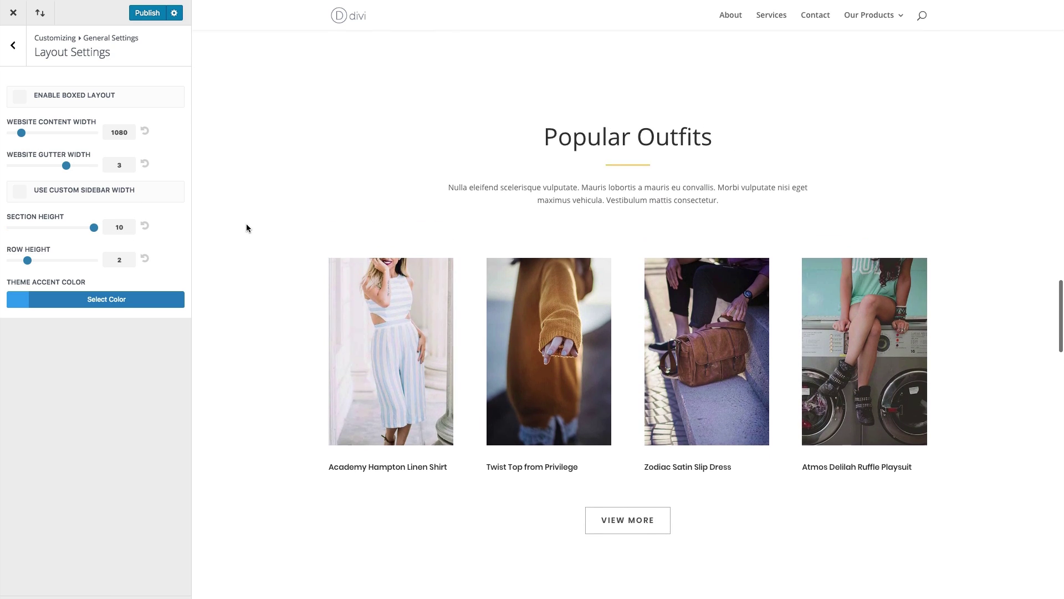
left_click_drag(93, 230, 10, 227)
scroll(623, 109, "up", 8)
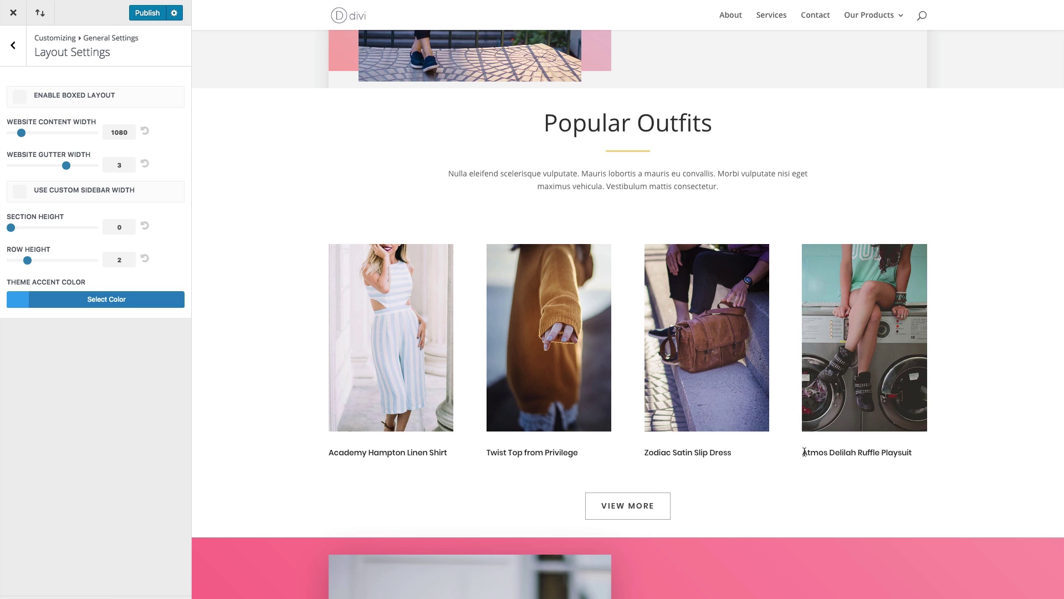
left_click(145, 226)
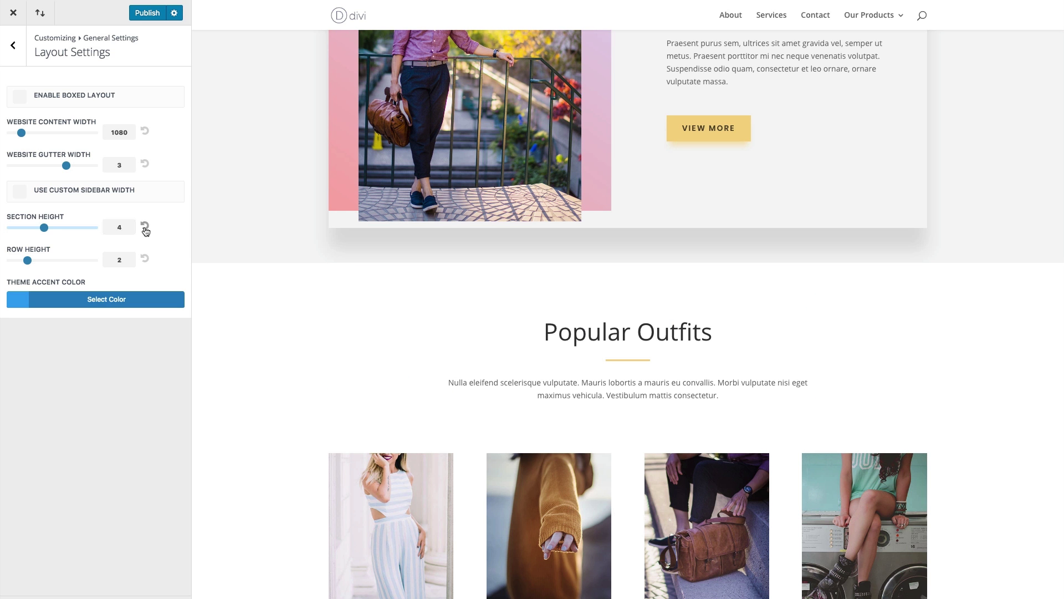
scroll(262, 268, "down", 3)
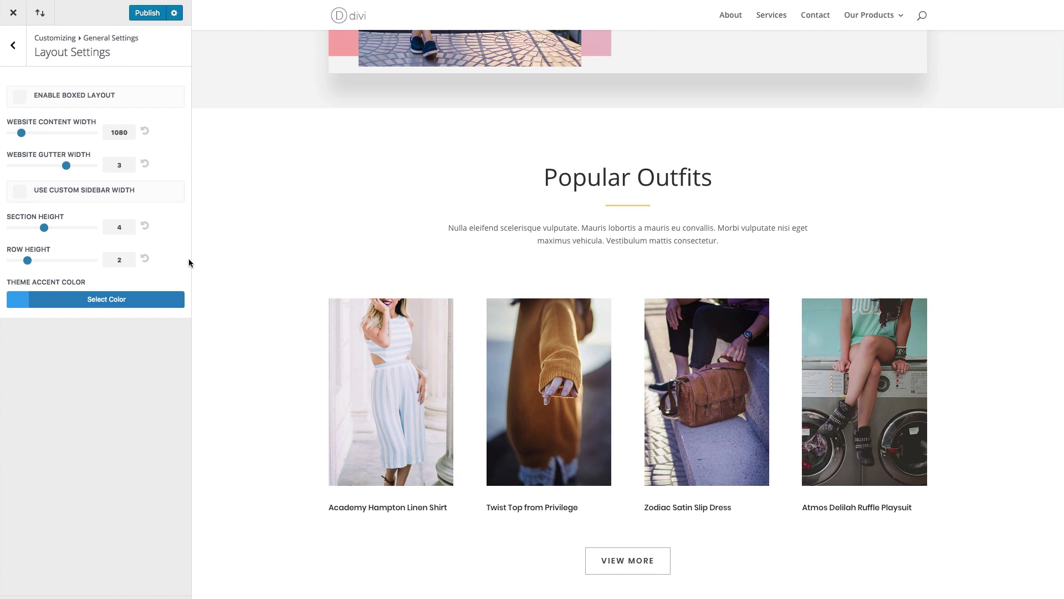
left_click(69, 227)
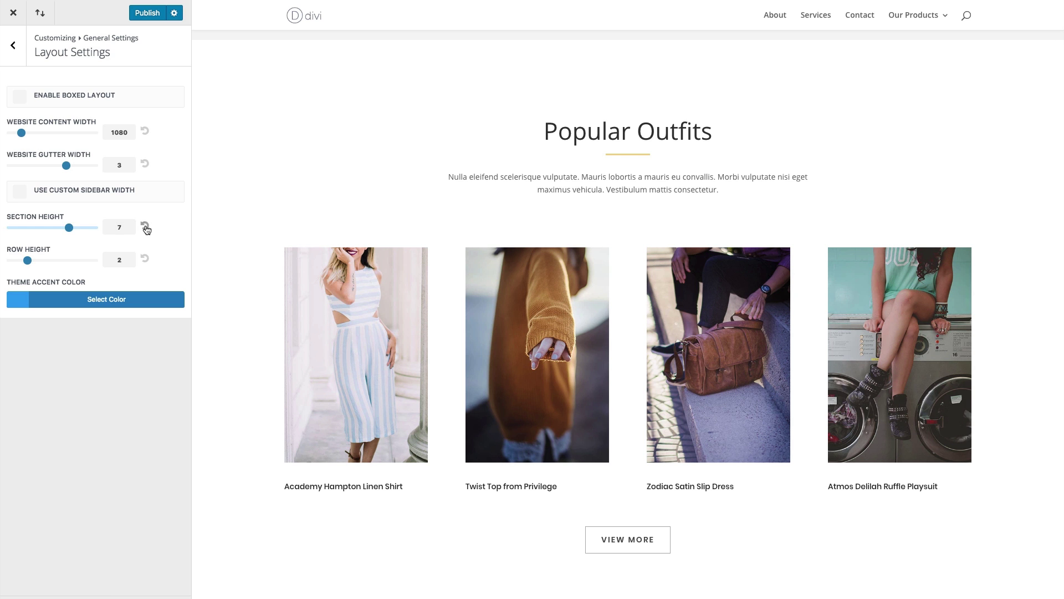
left_click(144, 227)
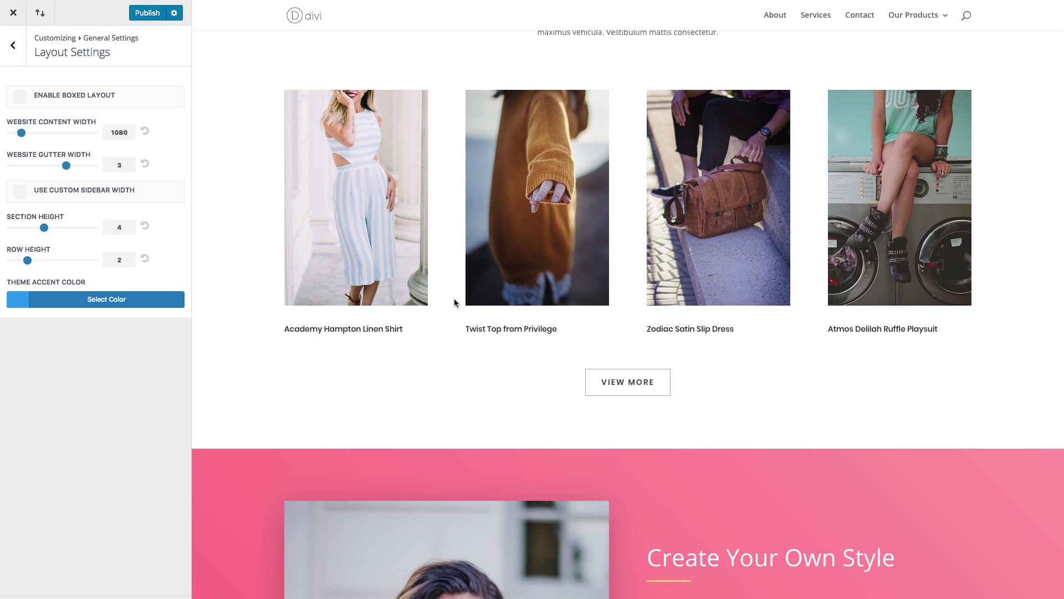
Try a row height of 0 and a larger one on the Popular Outfits section, then reset it to the default.
scroll(453, 301, "up", 3)
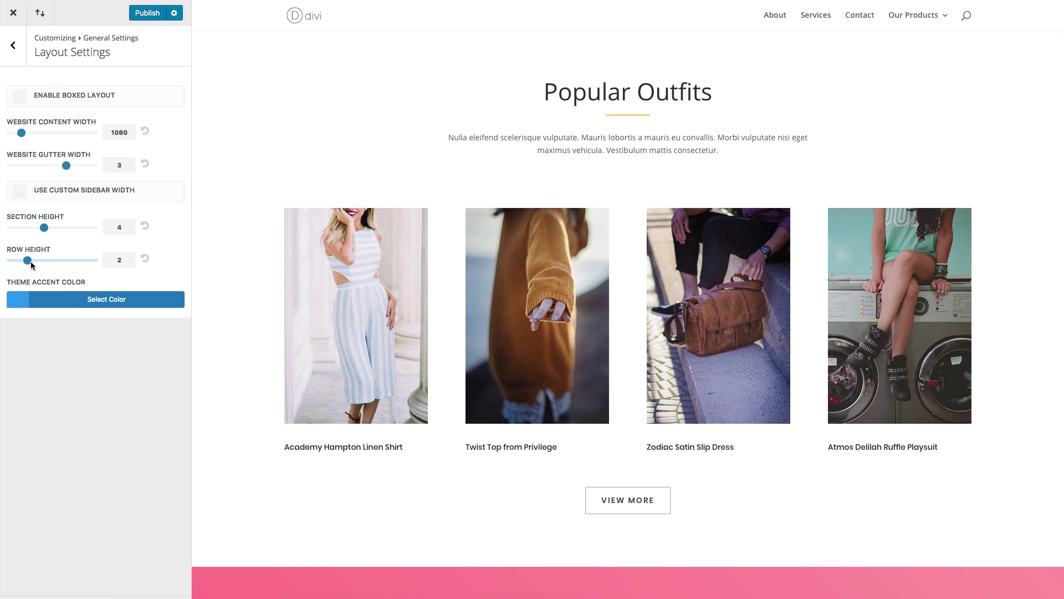
mouse_move(27, 264)
left_mouse_down()
mouse_move(44, 264)
mouse_move(10, 265)
left_mouse_up()
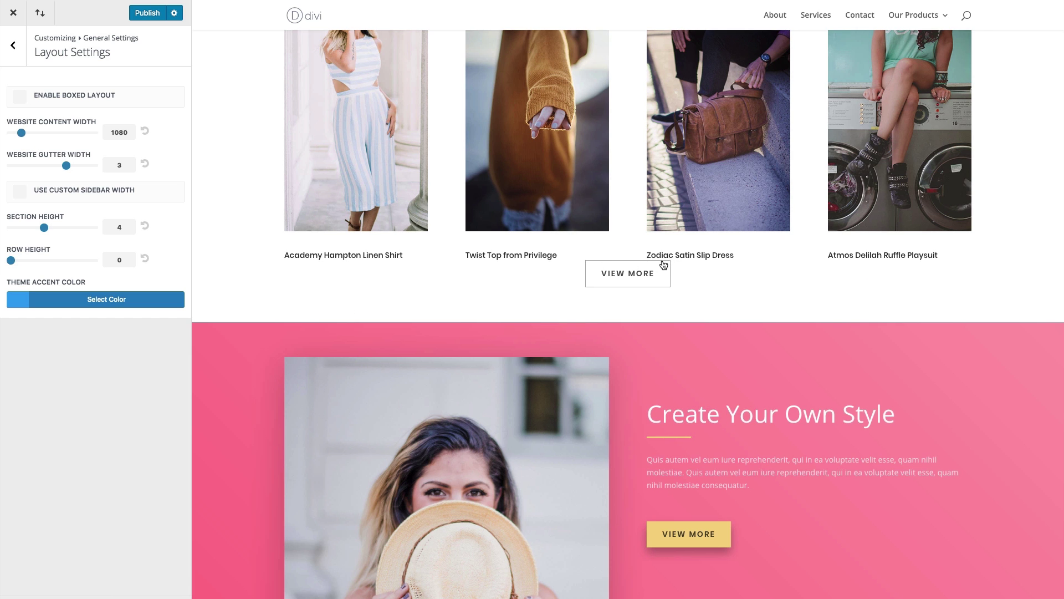
scroll(660, 261, "up", 3)
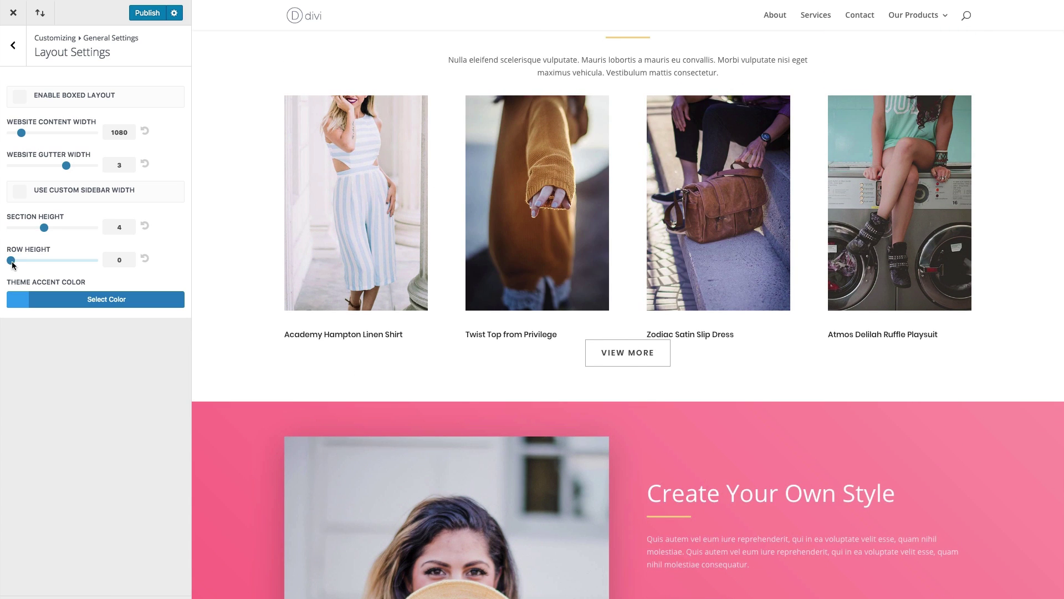
left_click_drag(14, 265, 37, 265)
left_click(145, 259)
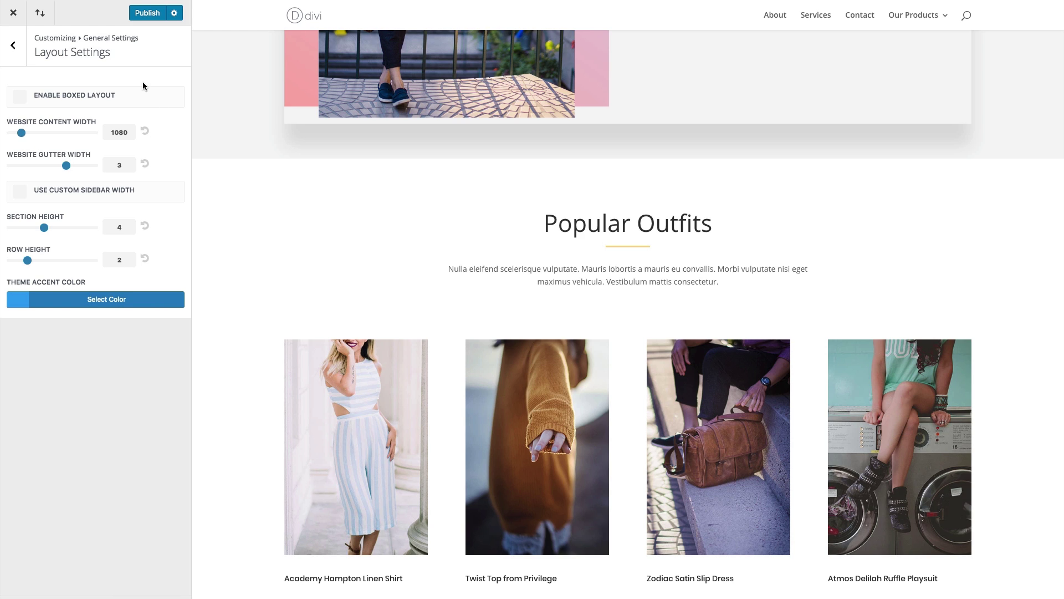
Leave the layout settings and open the Primary Menu Bar settings in Header & Navigation to review their options.
left_click(13, 45)
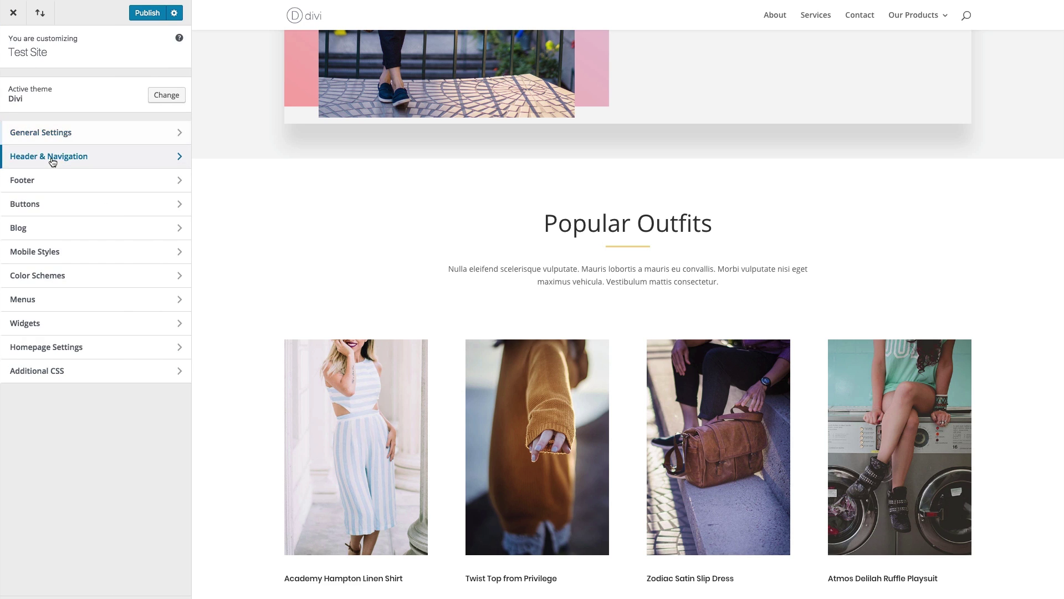
left_click(53, 158)
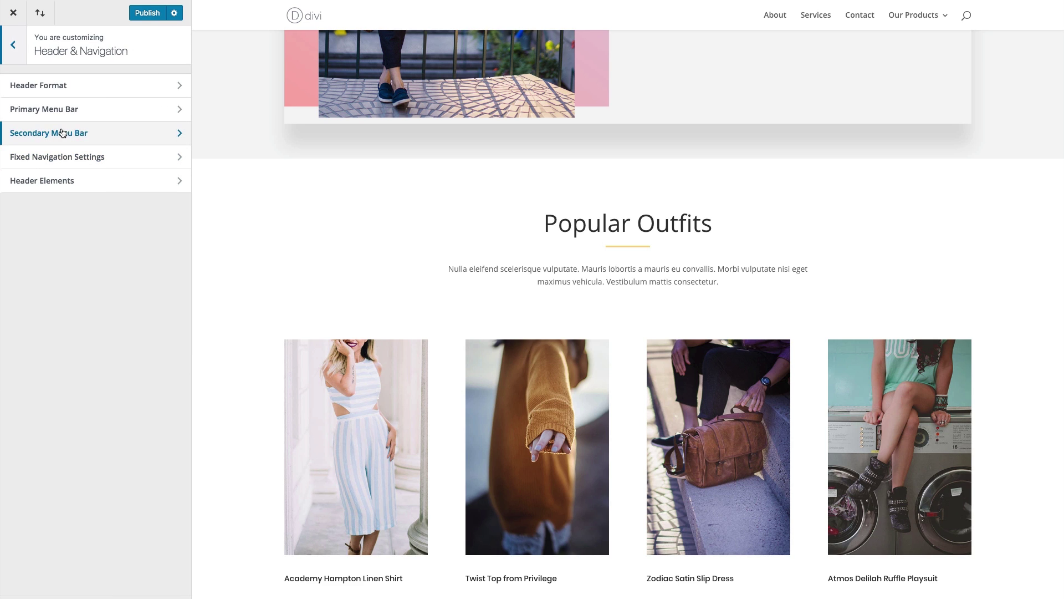
left_click(71, 108)
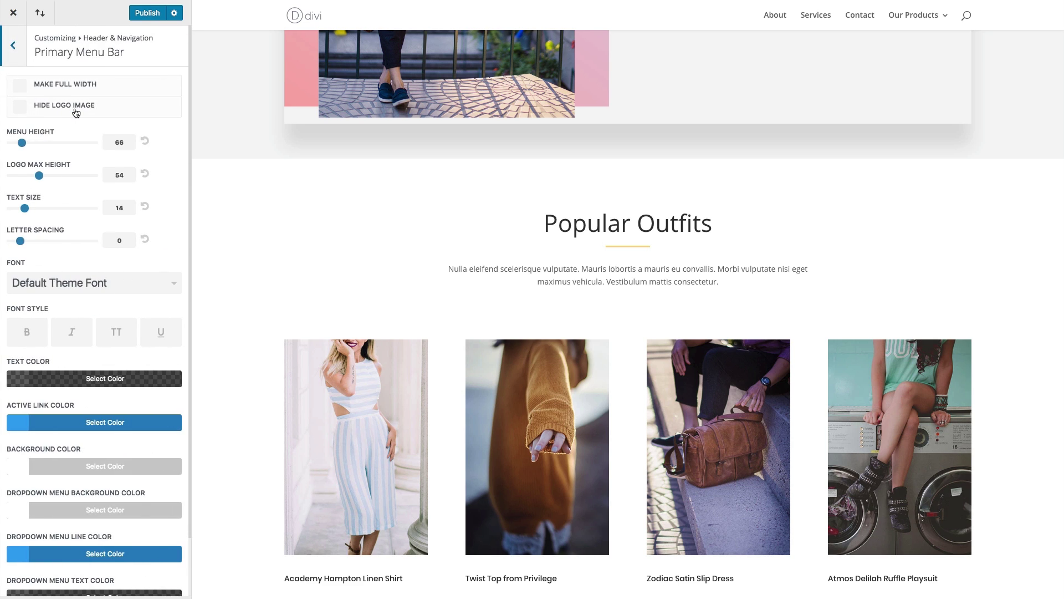
scroll(100, 163, "down", 2)
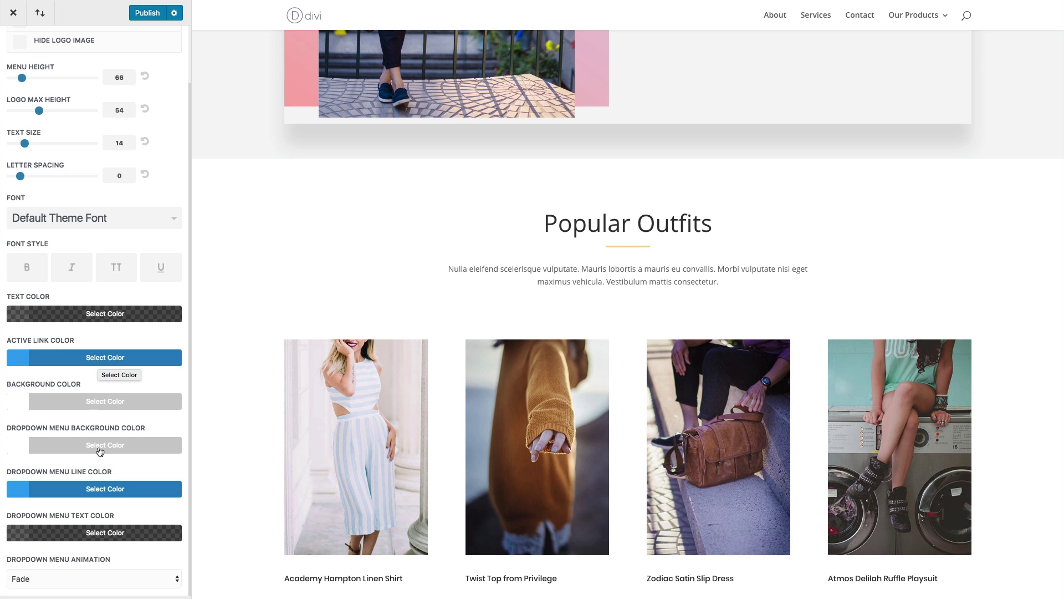
Leave the Primary Menu Bar settings and open the Secondary Menu Bar settings in Header & Navigation.
scroll(77, 471, "up", 2)
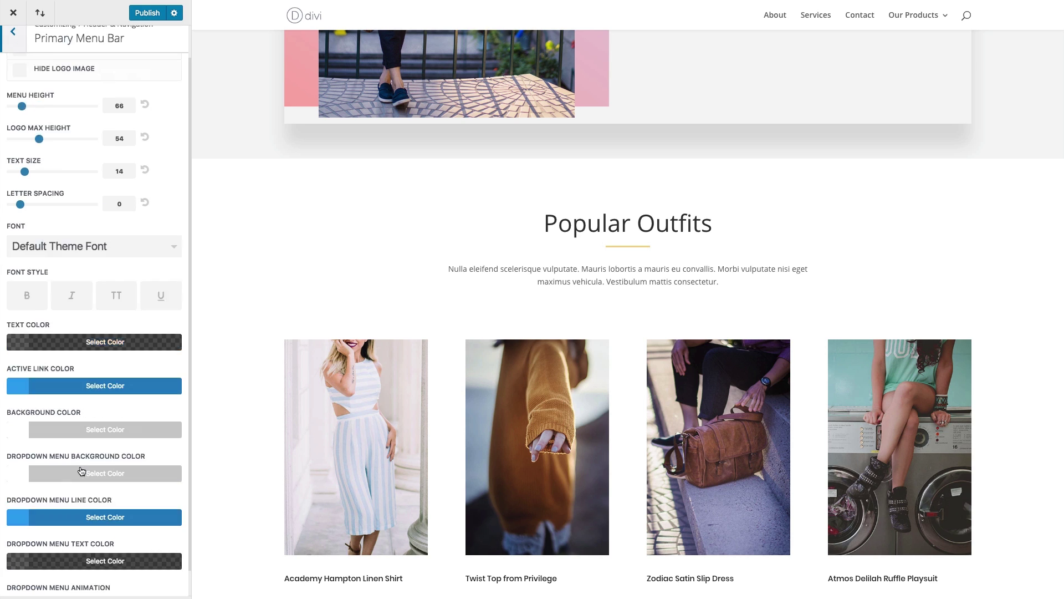
left_click(13, 45)
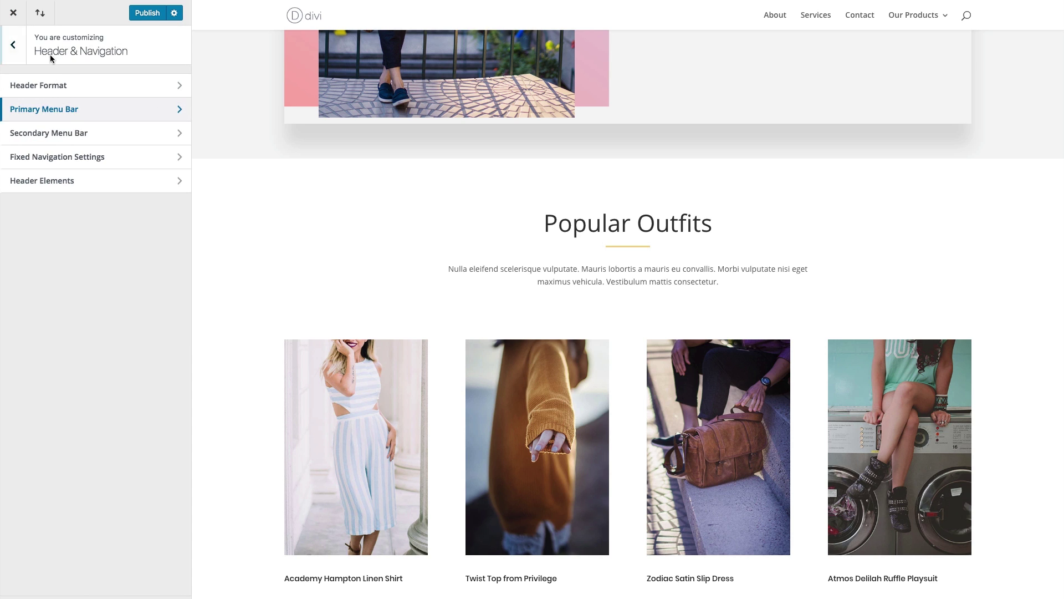
left_click(67, 134)
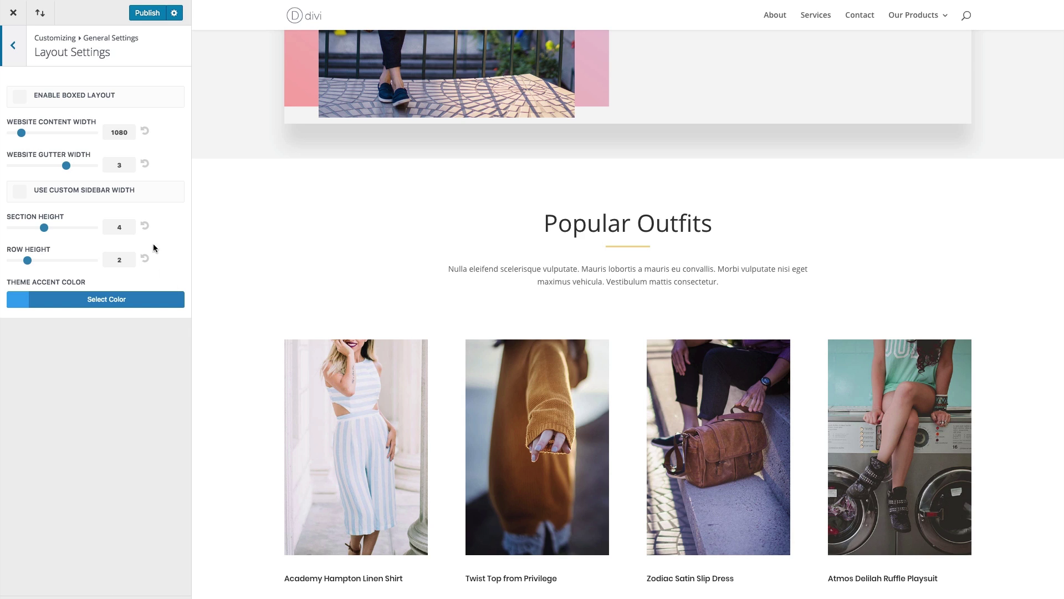
Leave the layout settings and open the Typography settings in General Settings.
left_click(15, 47)
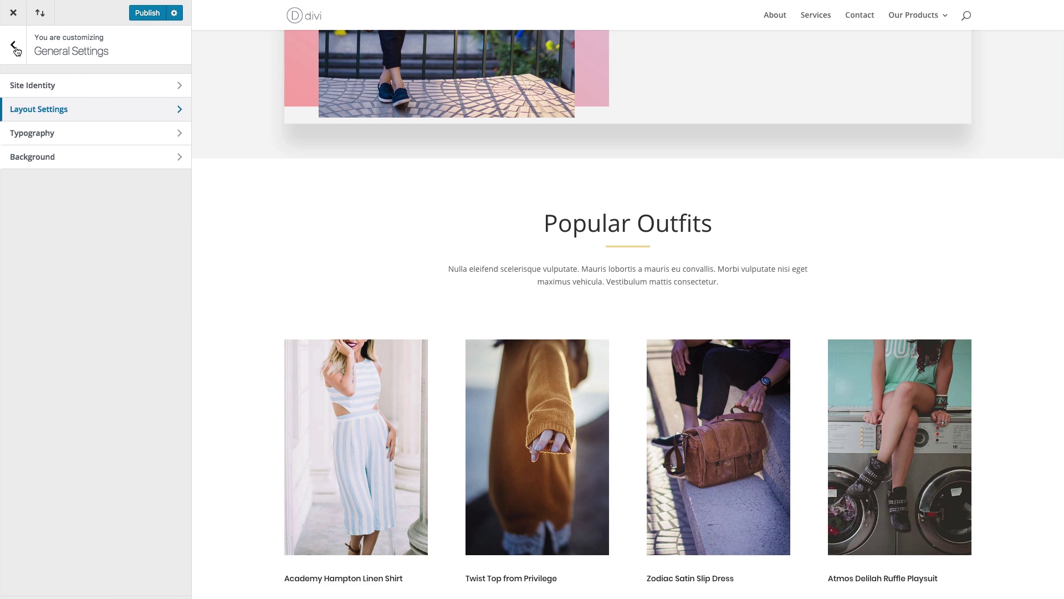
left_click(15, 49)
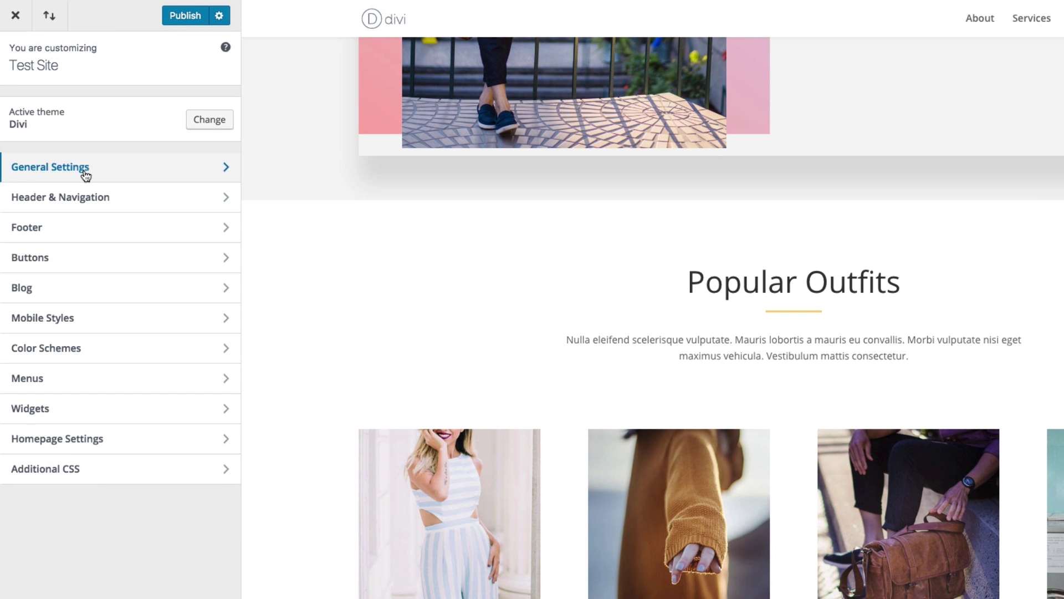
left_click(85, 175)
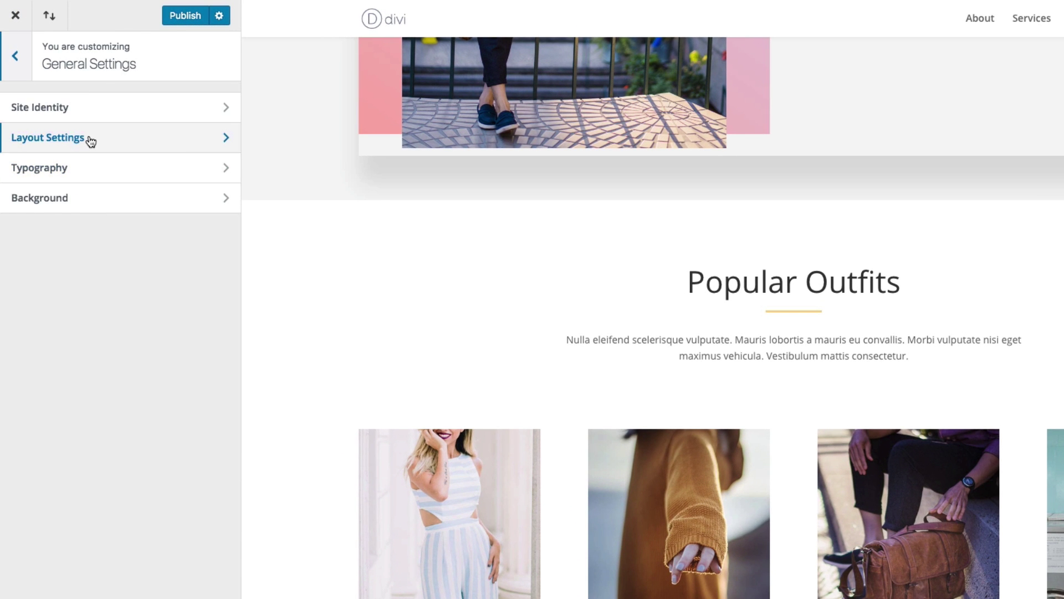
left_click(61, 169)
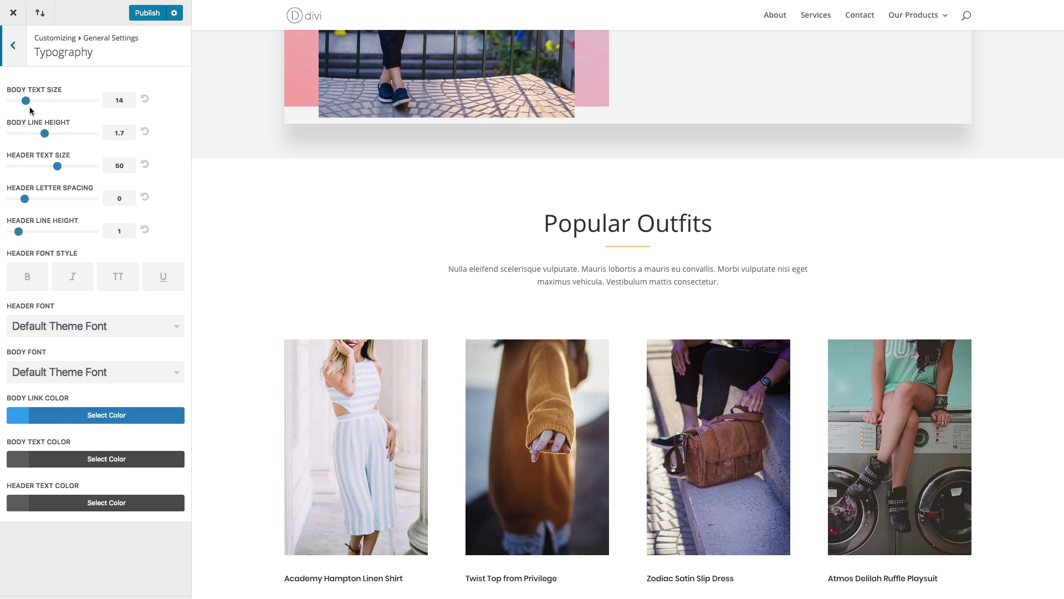
Try body text sizes of 16 and 19 on the New Mens Trends and Popular Outfits text, settling on 16.
scroll(552, 261, "up", 7)
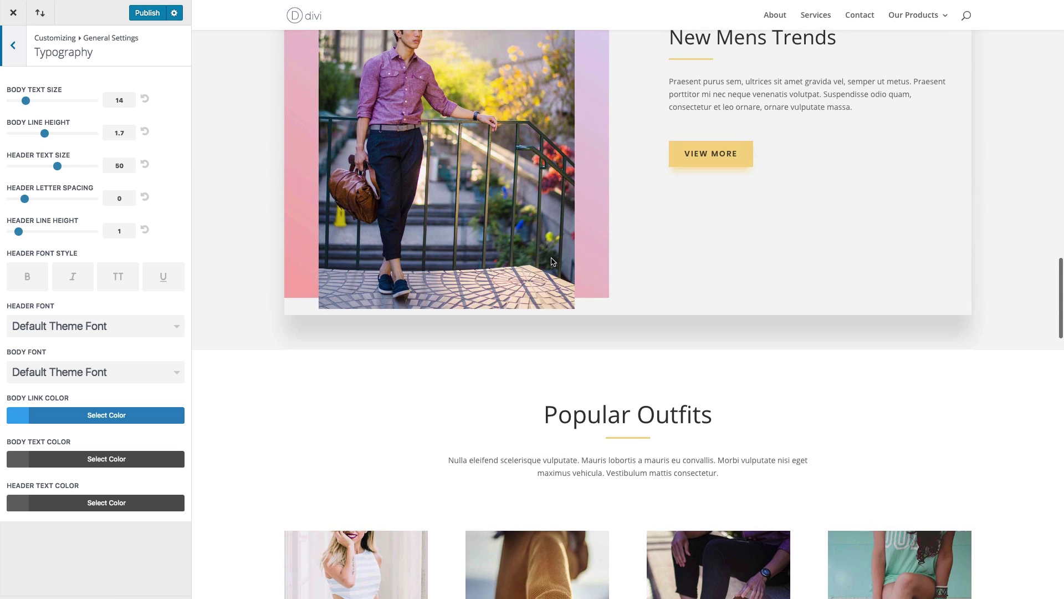
scroll(551, 261, "up", 2)
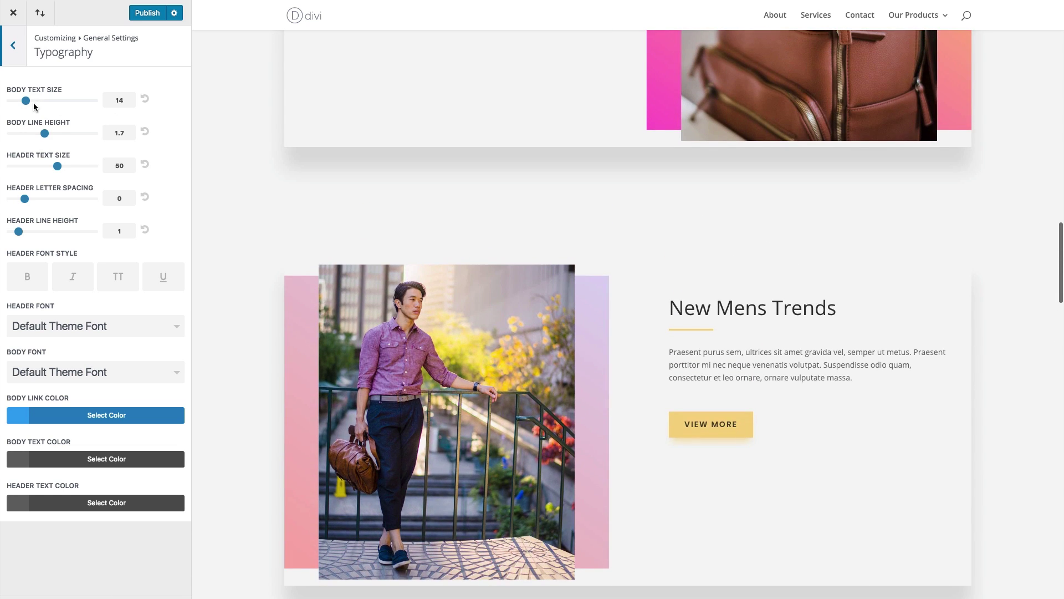
left_click_drag(26, 101, 33, 101)
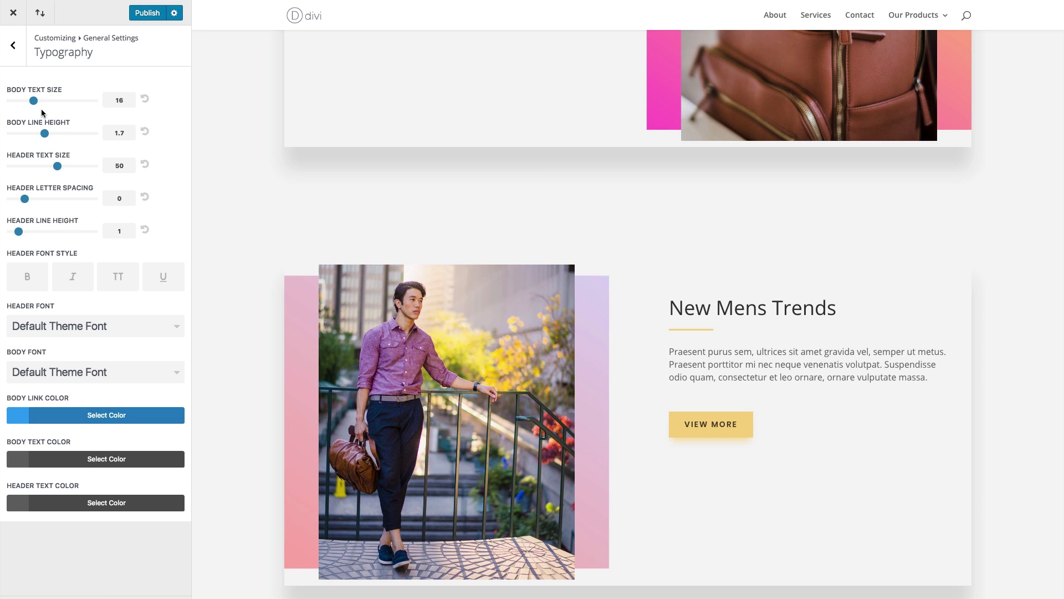
scroll(277, 183, "down", 1)
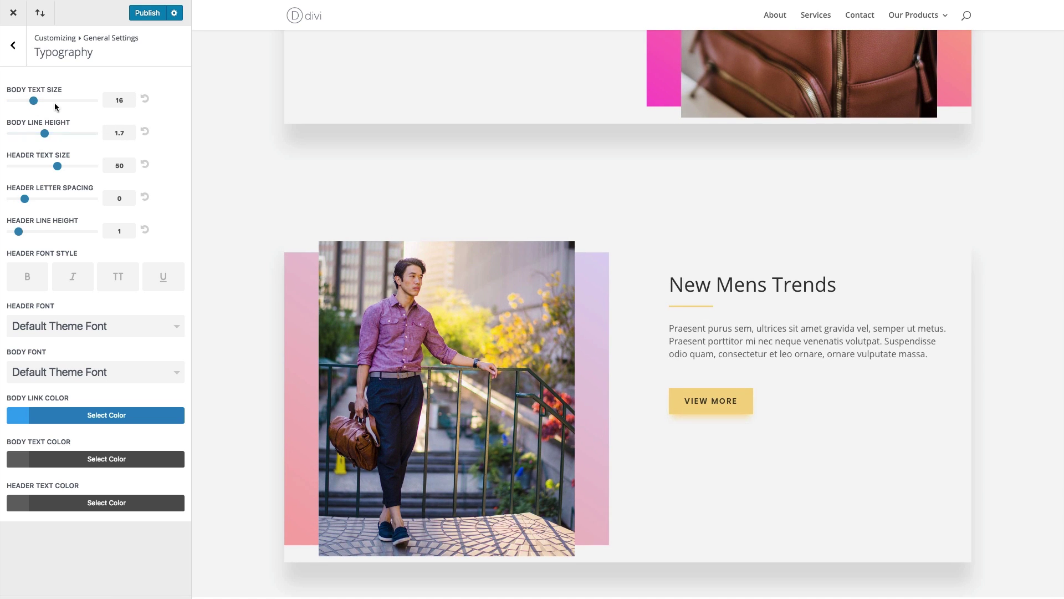
left_click_drag(34, 103, 46, 103)
scroll(631, 332, "down", 10)
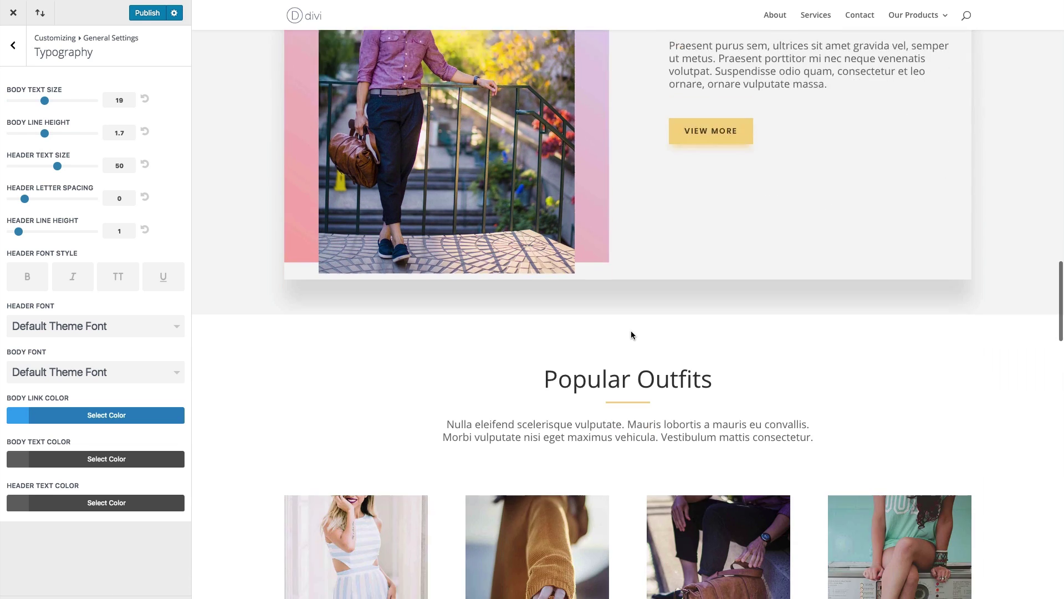
mouse_move(47, 102)
left_mouse_down()
mouse_move(57, 104)
mouse_move(34, 105)
left_mouse_up()
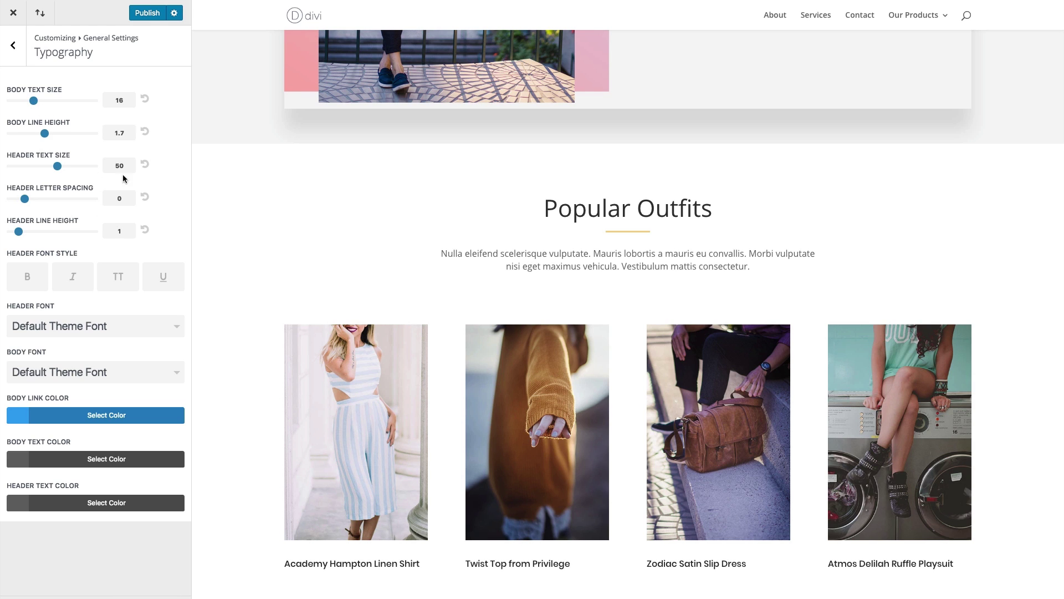
Examine the body text throughout the page, from the Popular Outfits products up to the High Fashion and About Us sections.
scroll(750, 238, "down", 2)
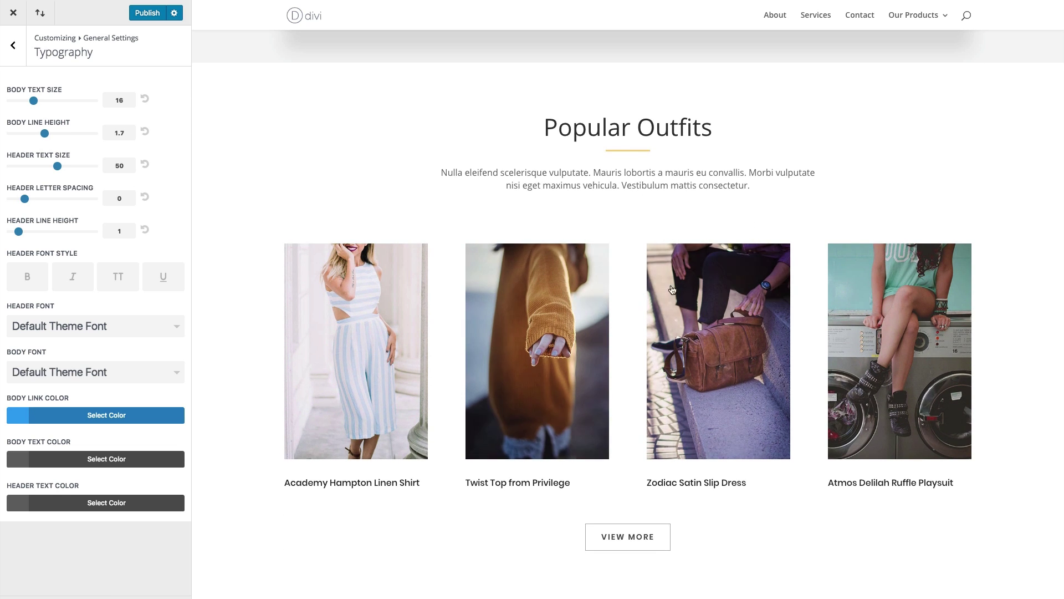
scroll(638, 238, "down", 4)
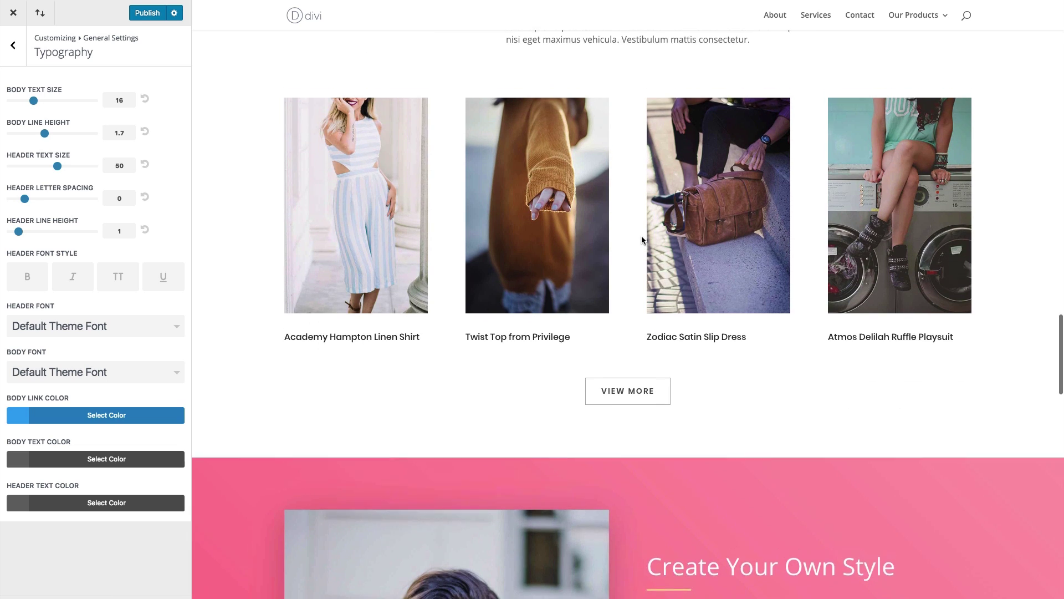
scroll(641, 237, "up", 3)
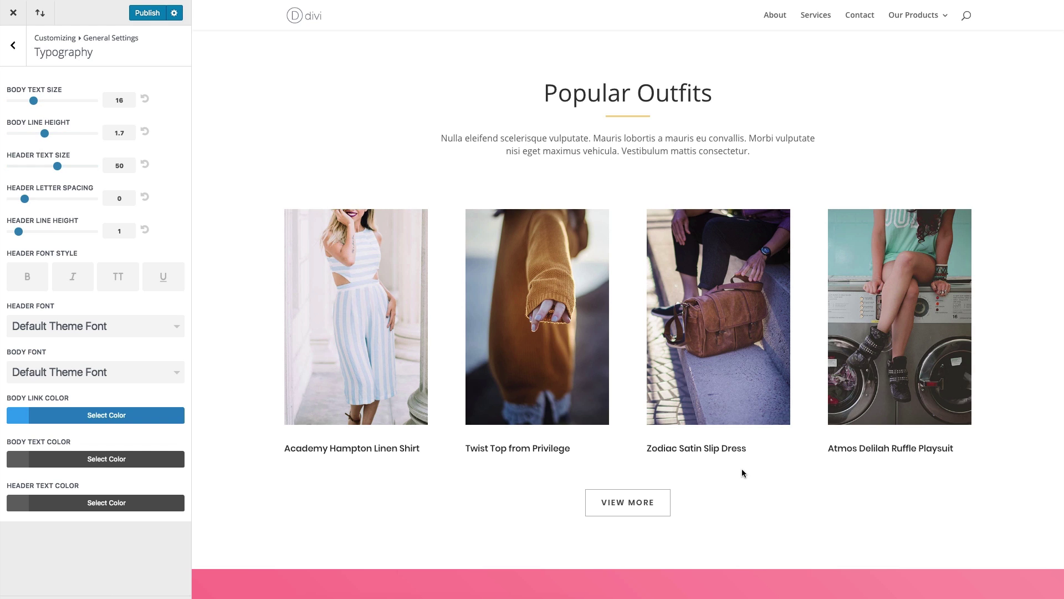
scroll(665, 451, "up", 10)
scroll(665, 450, "up", 15)
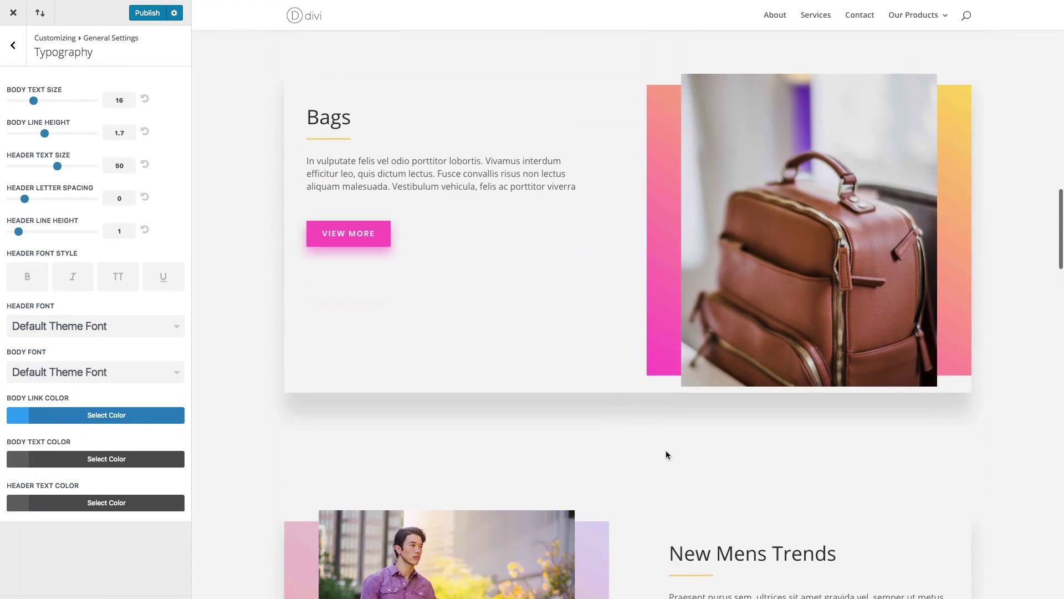
scroll(667, 452, "up", 15)
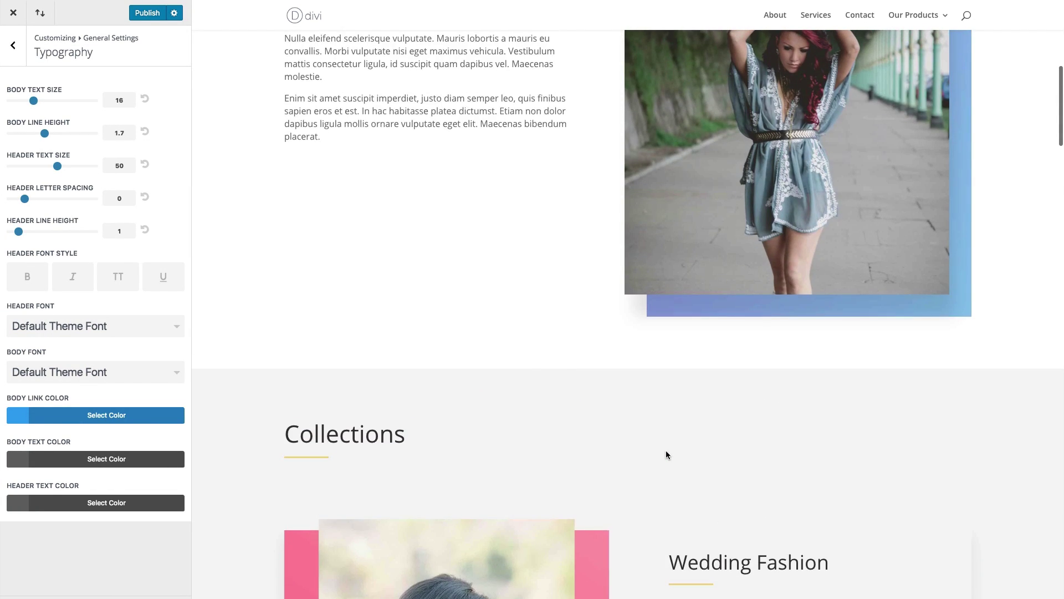
scroll(667, 455, "up", 1)
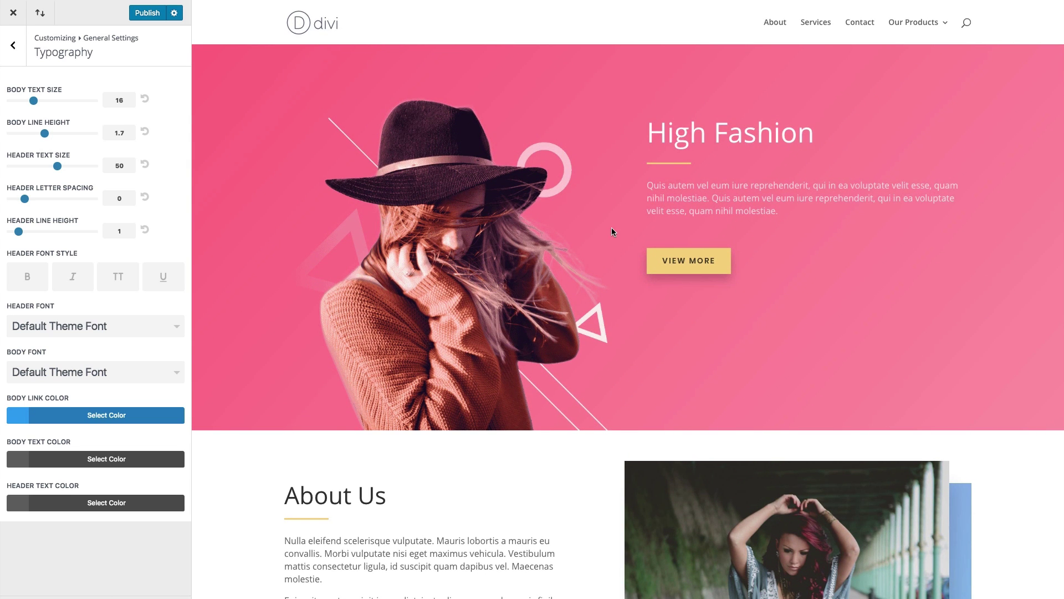
scroll(612, 232, "down", 6)
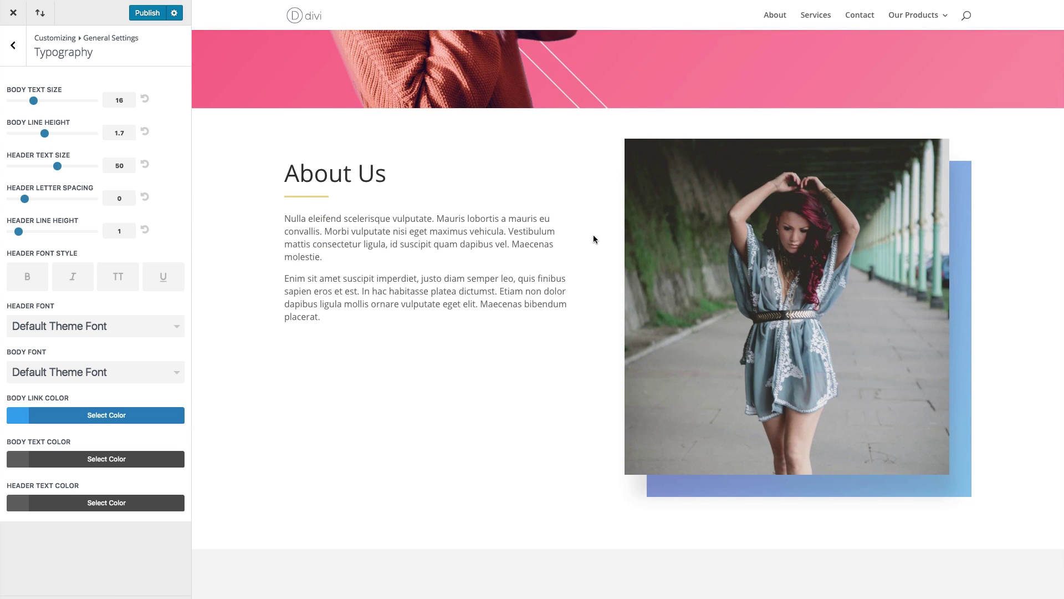
scroll(560, 238, "up", 6)
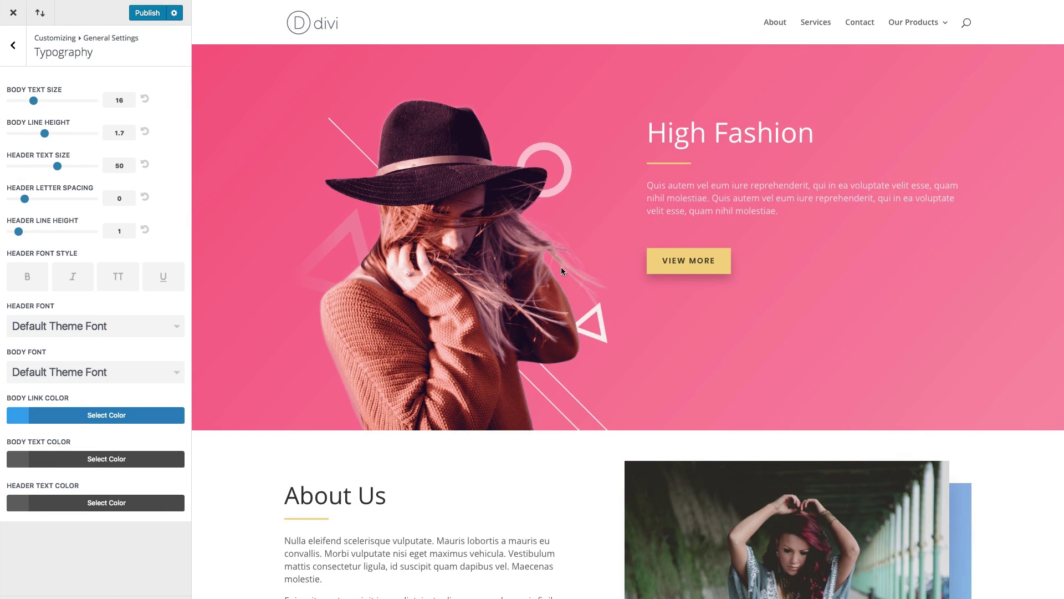
scroll(554, 278, "down", 5)
scroll(374, 330, "down", 2)
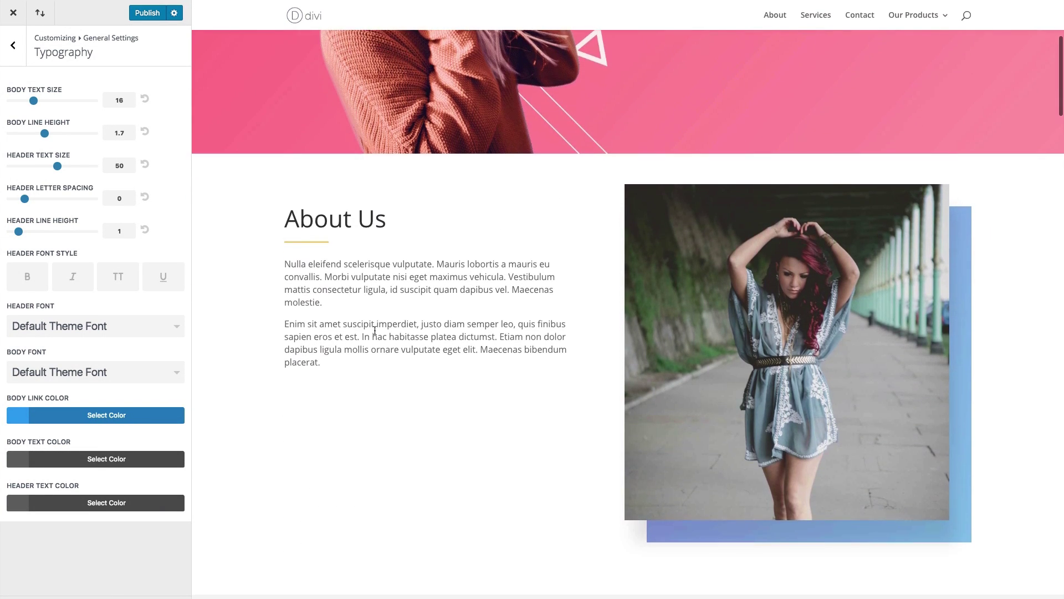
scroll(404, 313, "down", 10)
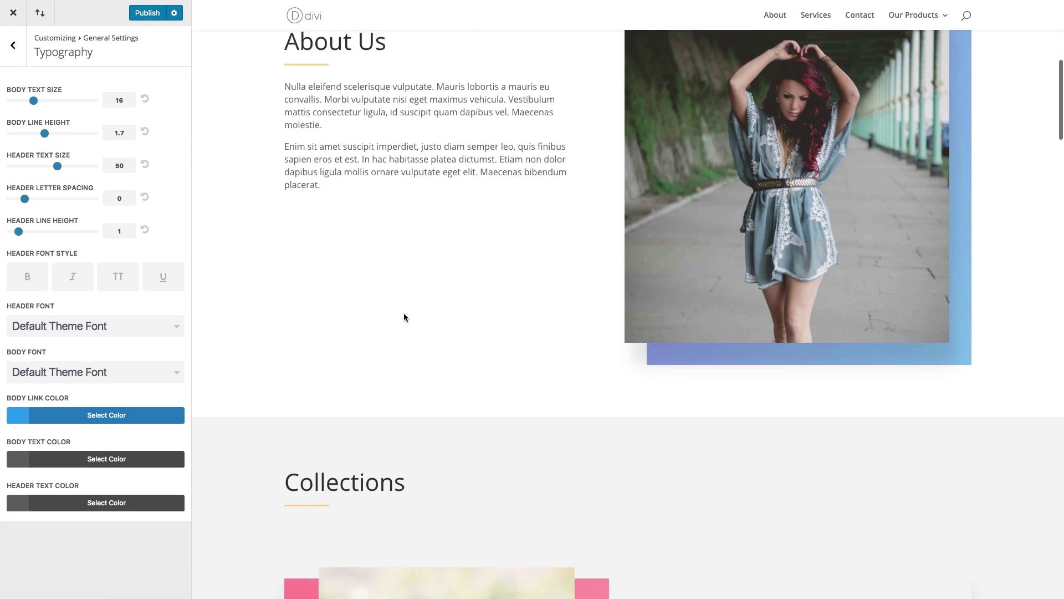
scroll(728, 322, "down", 3)
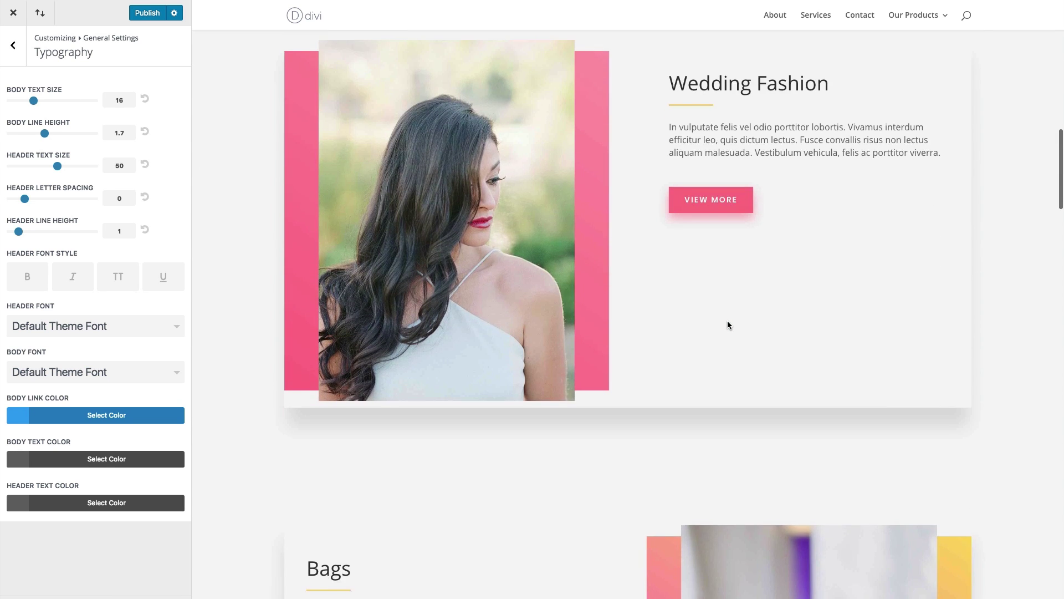
scroll(727, 321, "down", 3)
scroll(728, 321, "up", 13)
scroll(727, 324, "up", 8)
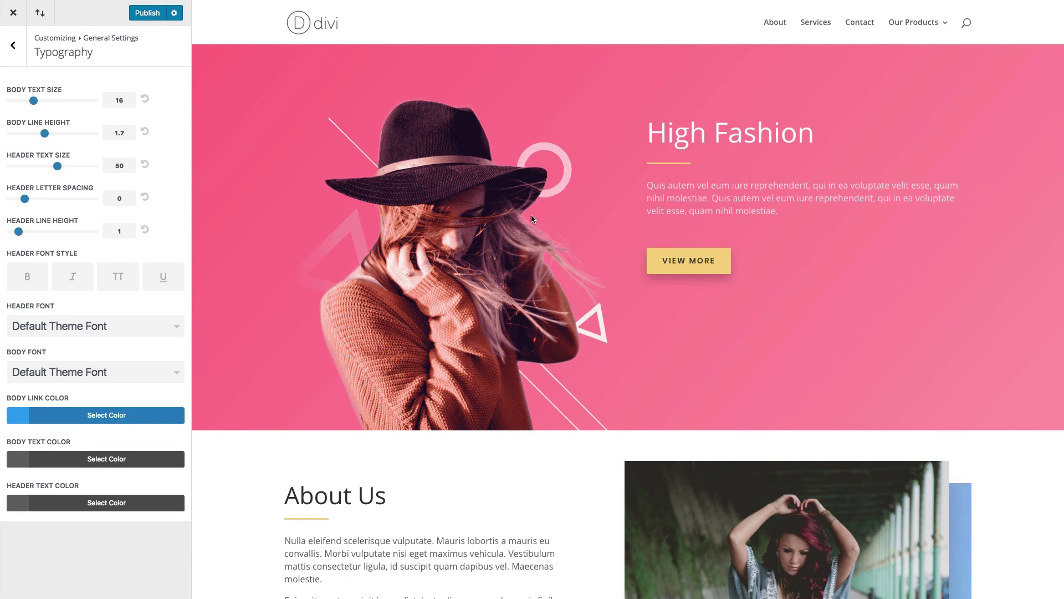
scroll(532, 219, "down", 3)
scroll(531, 219, "up", 3)
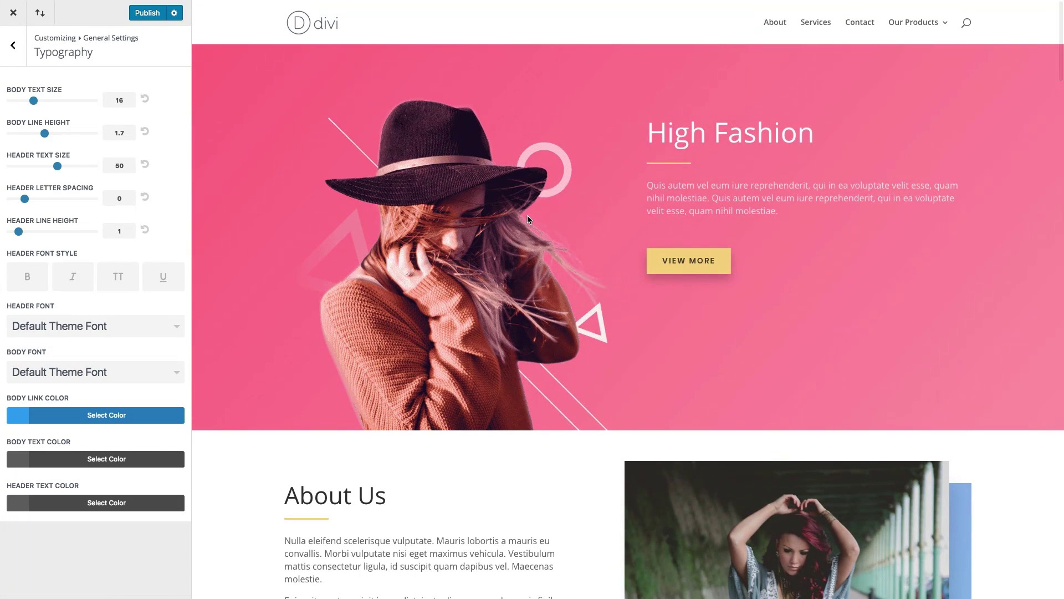
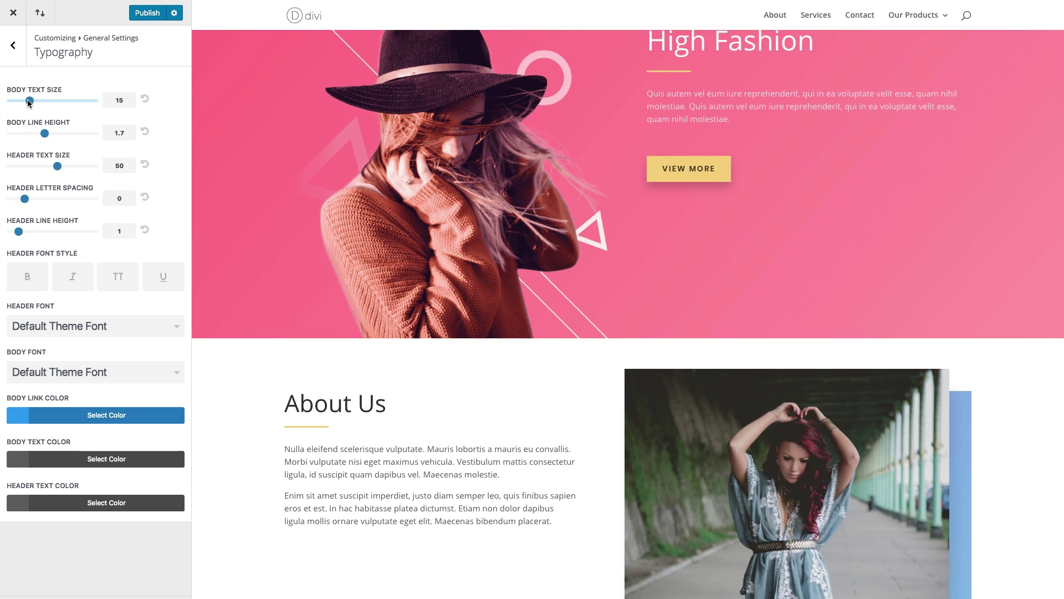
Compare body text sizes of 15 and 16 on the High Fashion and About Us text, ending at 16.
left_click_drag(31, 100, 45, 140)
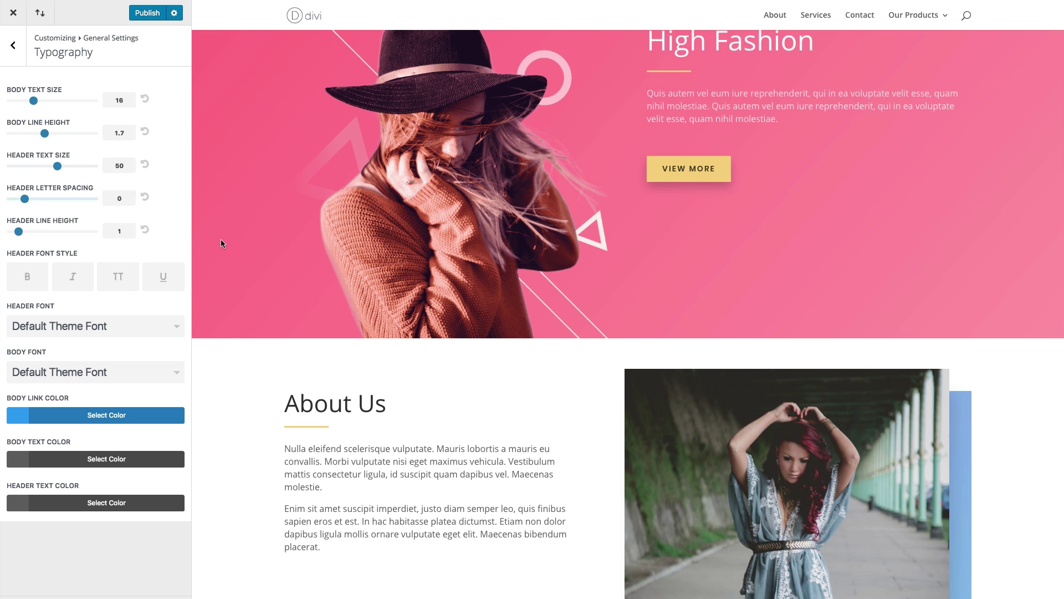
scroll(284, 248, "up", 1)
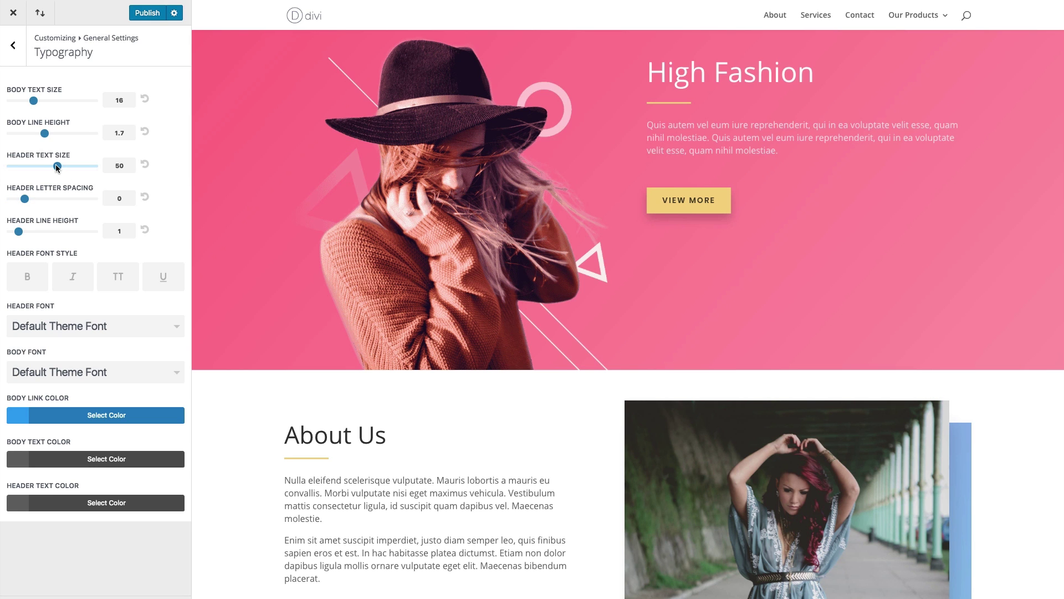
Try a header text size of 56 and a wider header letter spacing, returning them to 50 and 0.
left_click_drag(57, 166, 68, 168)
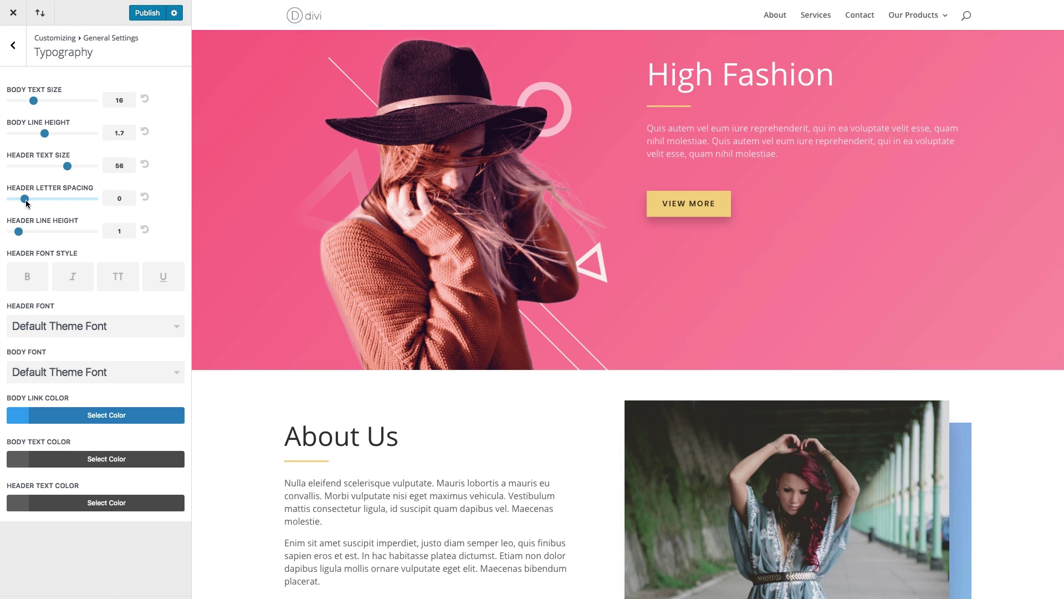
left_click_drag(26, 200, 53, 198)
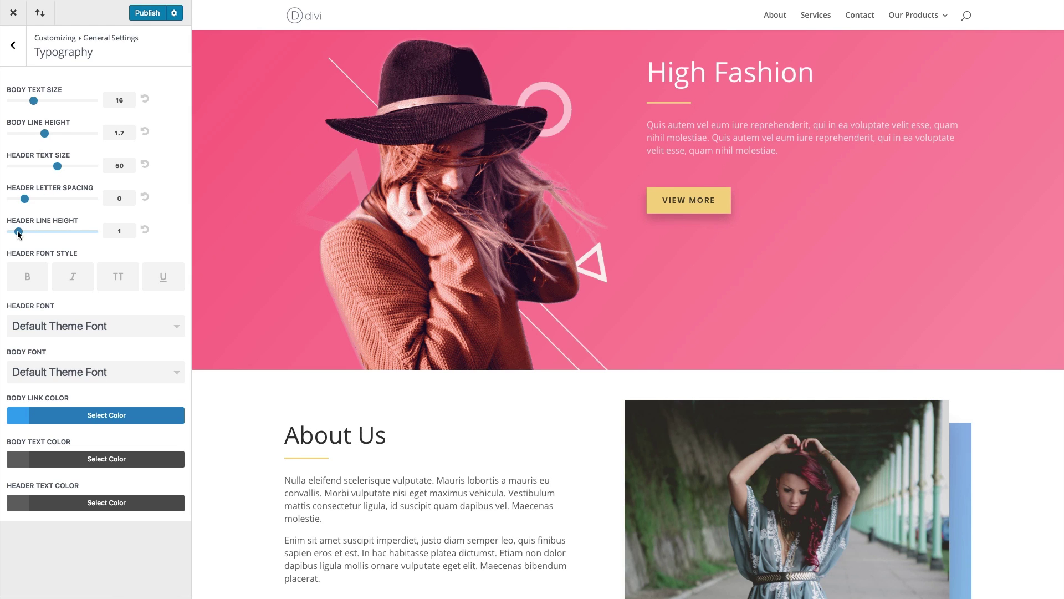
Set the header line height to 1.4 and style the headers as bold, italic, uppercase and underlined.
left_click_drag(19, 232, 32, 233)
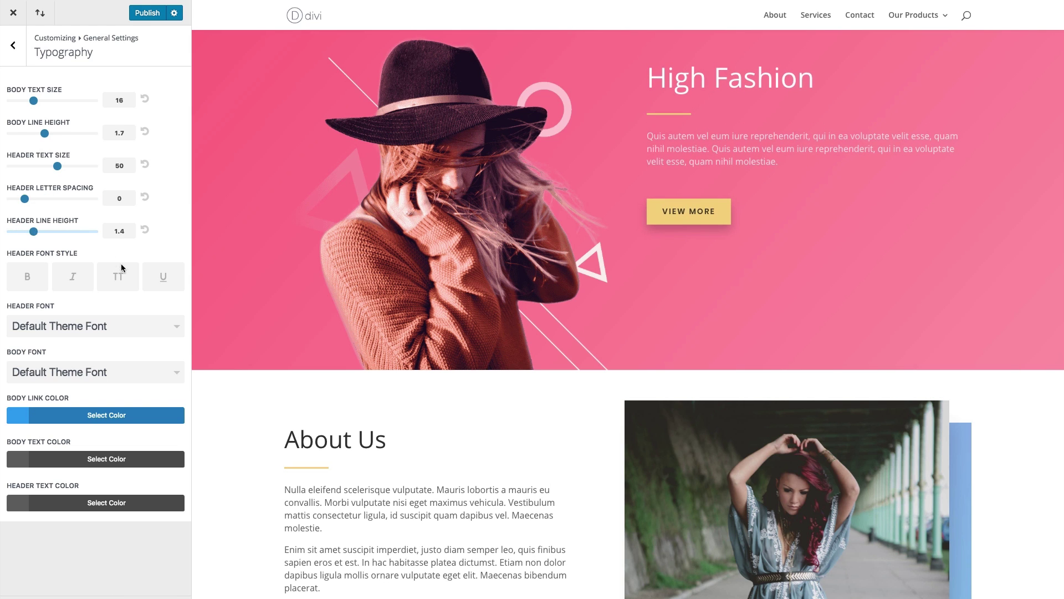
left_click(27, 282)
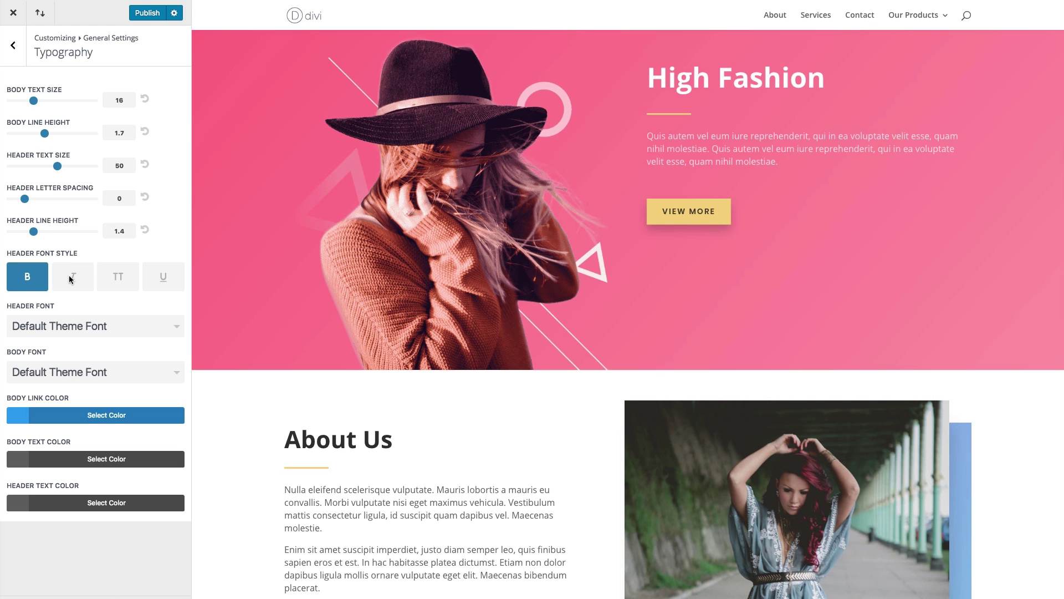
left_click(71, 277)
left_click(120, 279)
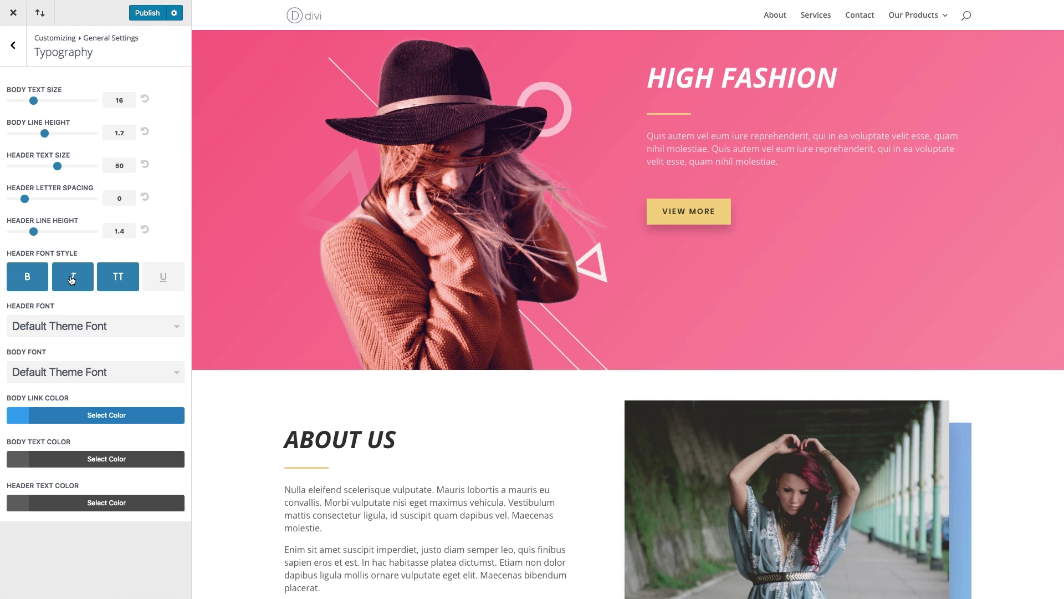
left_click(167, 277)
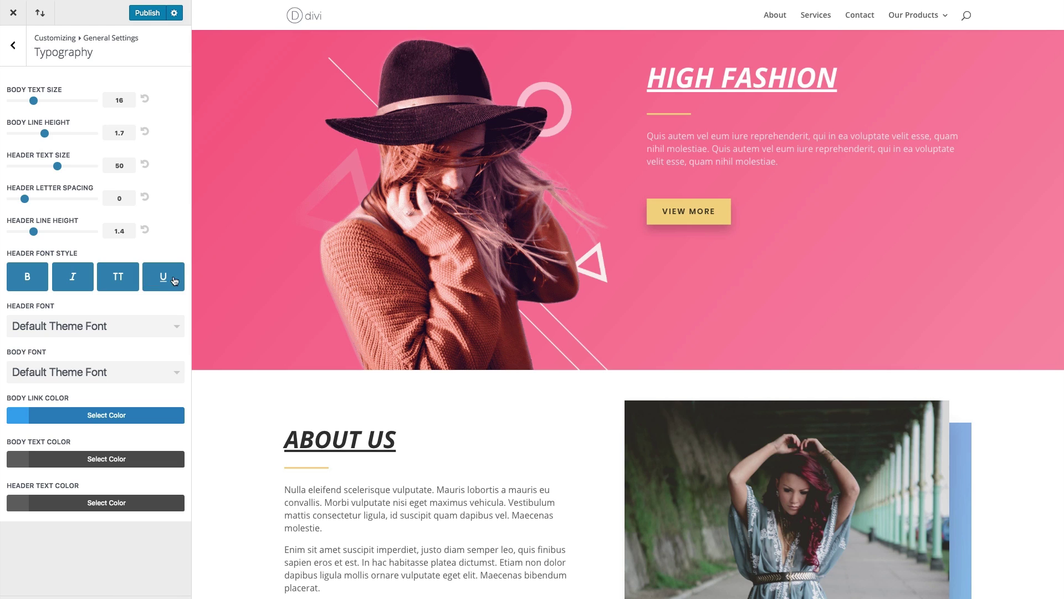
Remove the underline, uppercase and italic styles from the headers, keeping only bold.
left_click(171, 281)
left_click(120, 279)
left_click(73, 277)
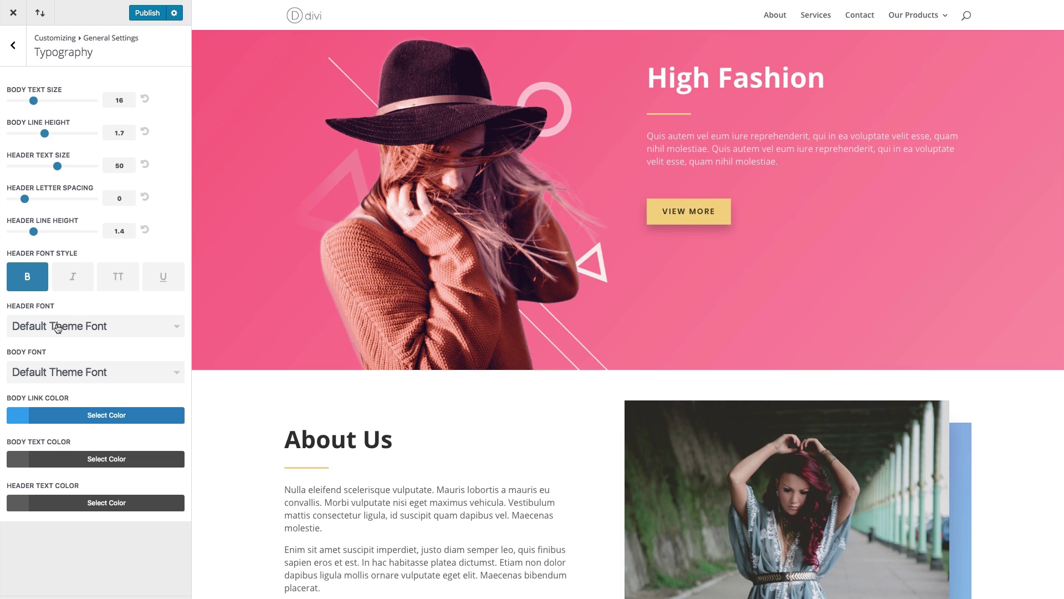
Set the header font to Playfair Display and the body font to Poppins.
left_click(87, 332)
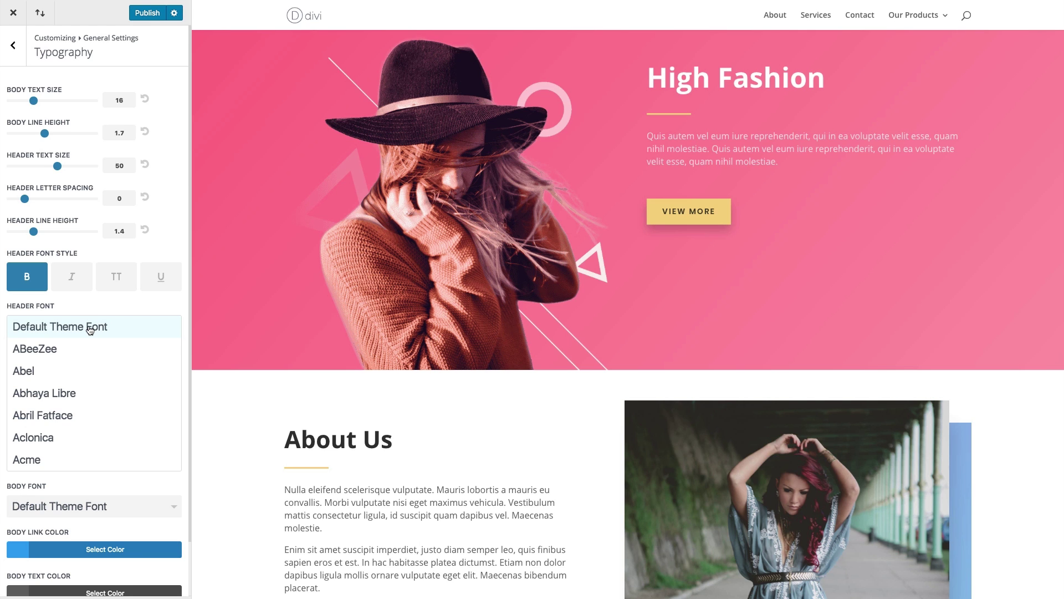
scroll(91, 329, "down", 20)
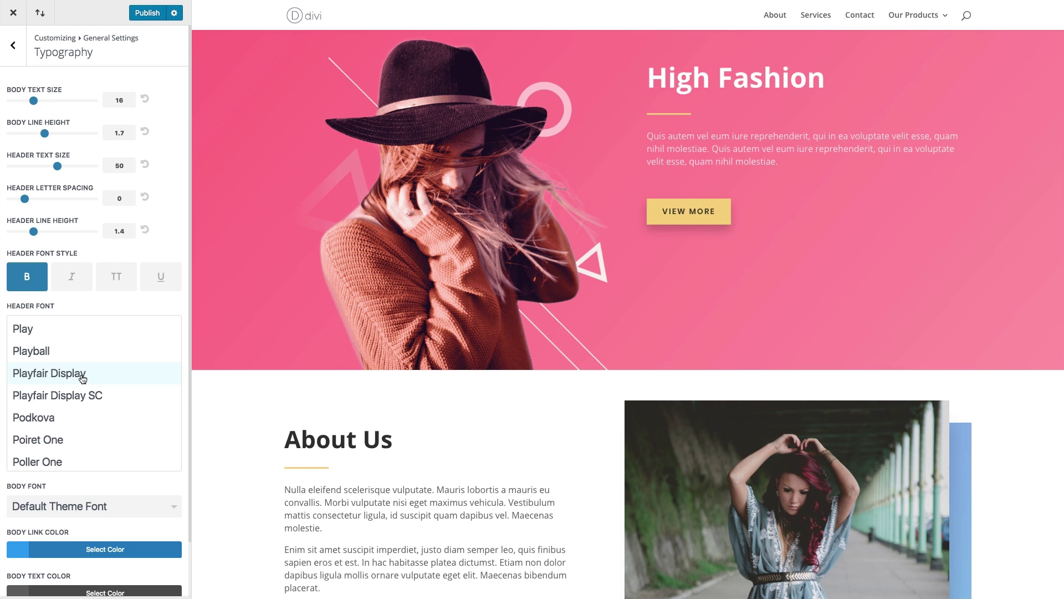
left_click(82, 377)
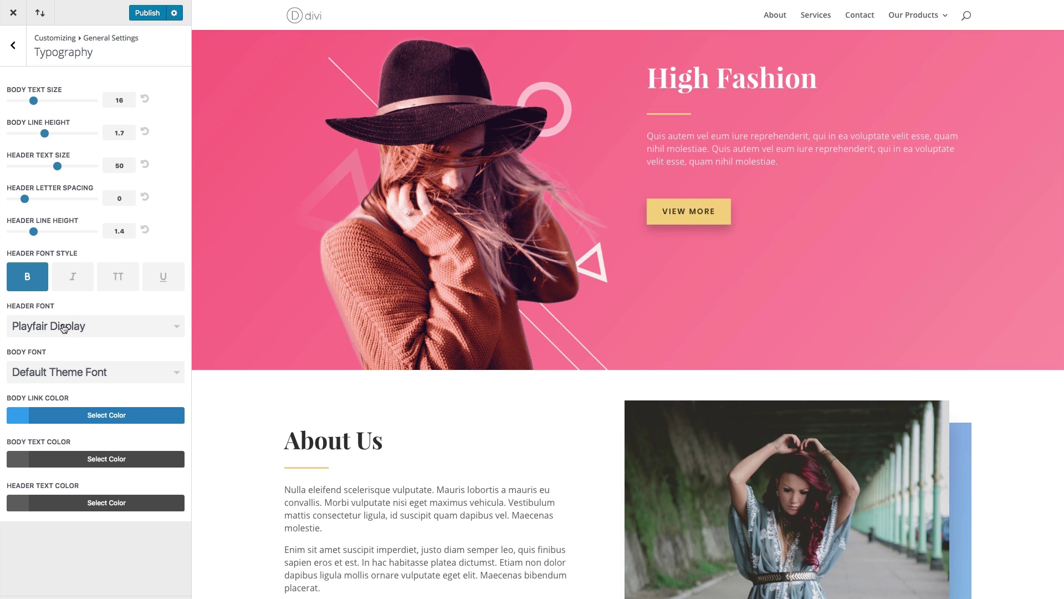
left_click(93, 381)
scroll(91, 412, "down", 20)
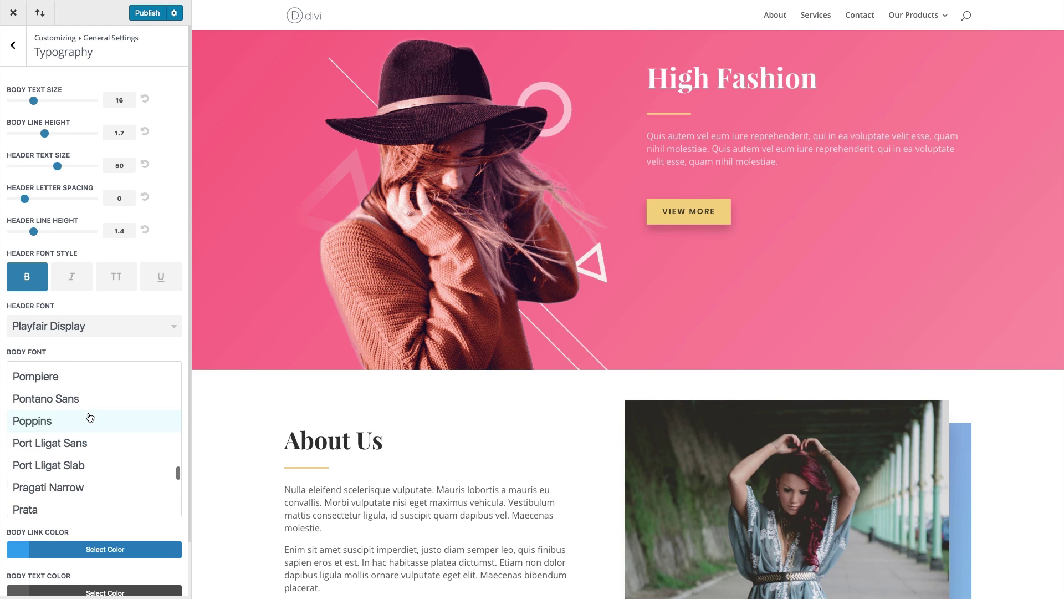
left_click(55, 428)
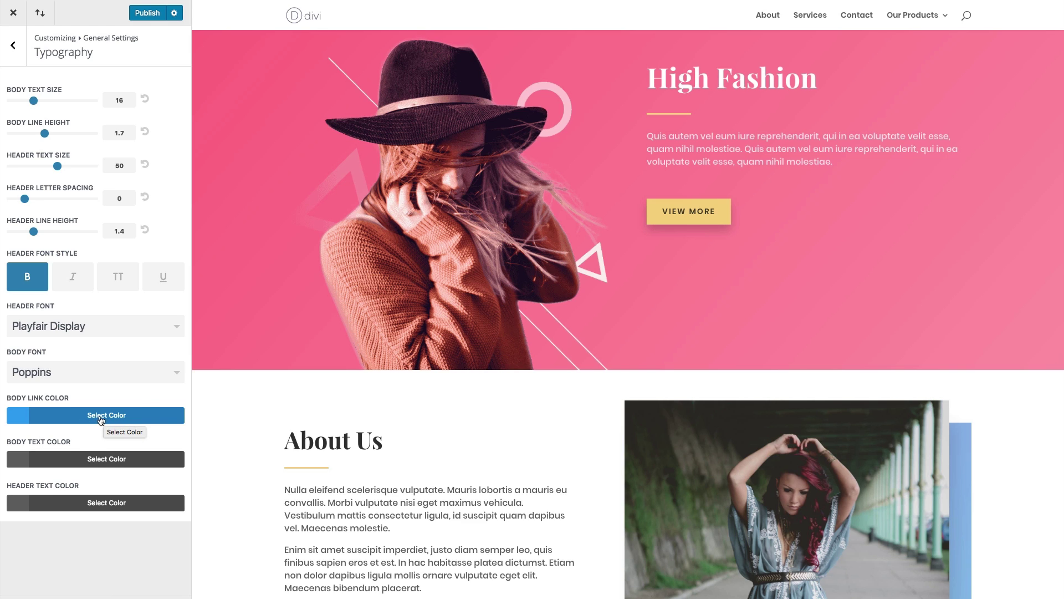
Set the body text color to #333333 and review the text down the page to the Latest News section.
left_click(67, 458)
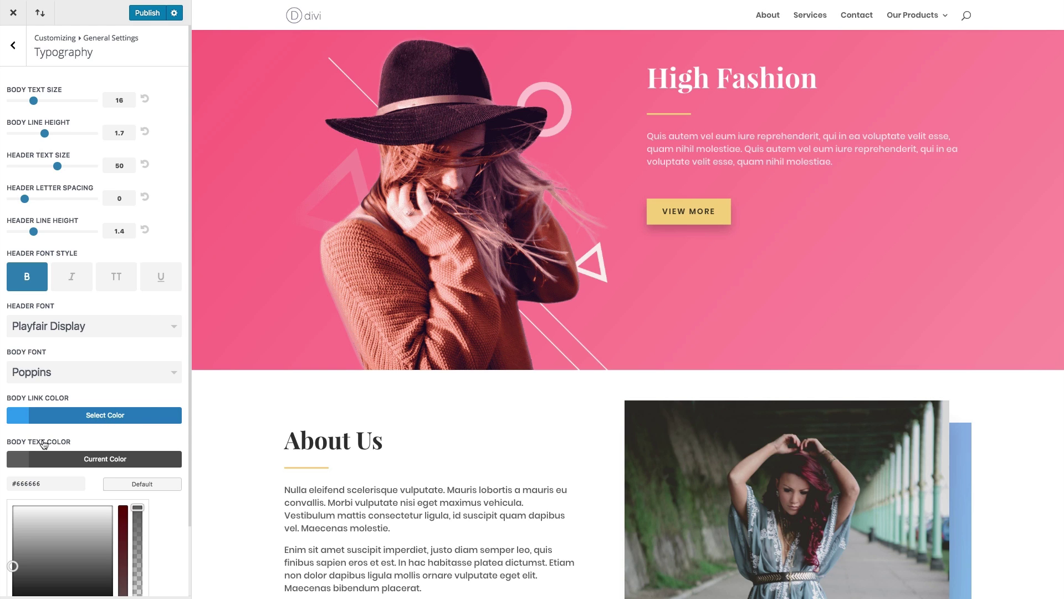
left_click(89, 463)
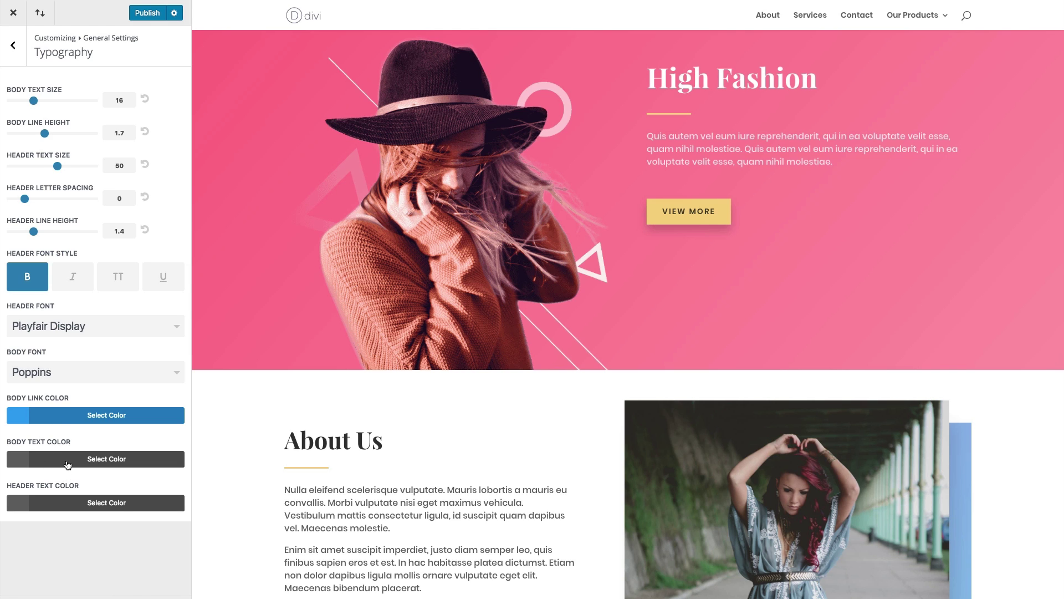
left_click(49, 465)
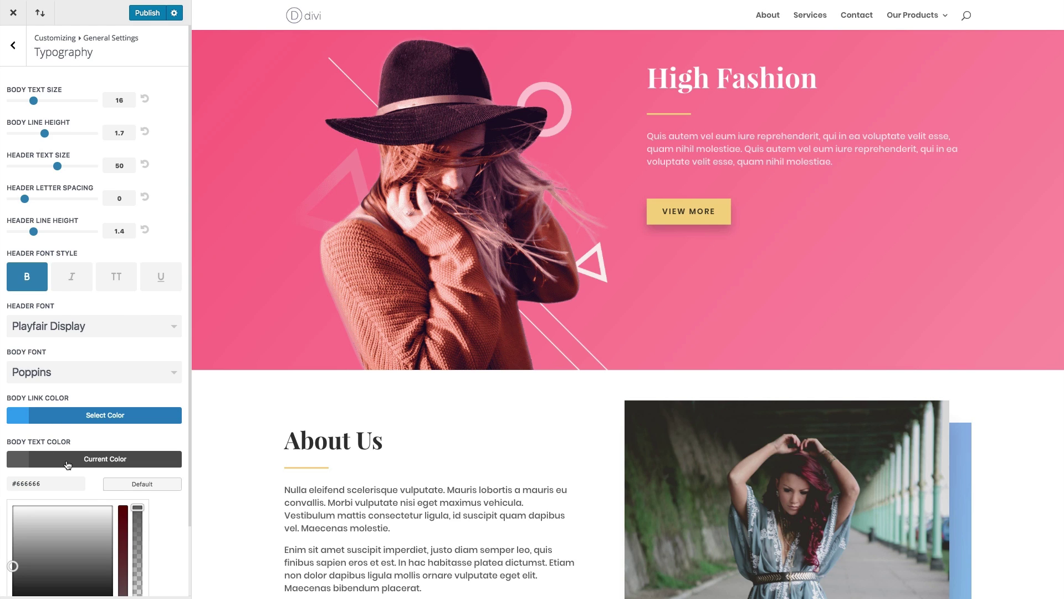
double_click(37, 481)
type("333")
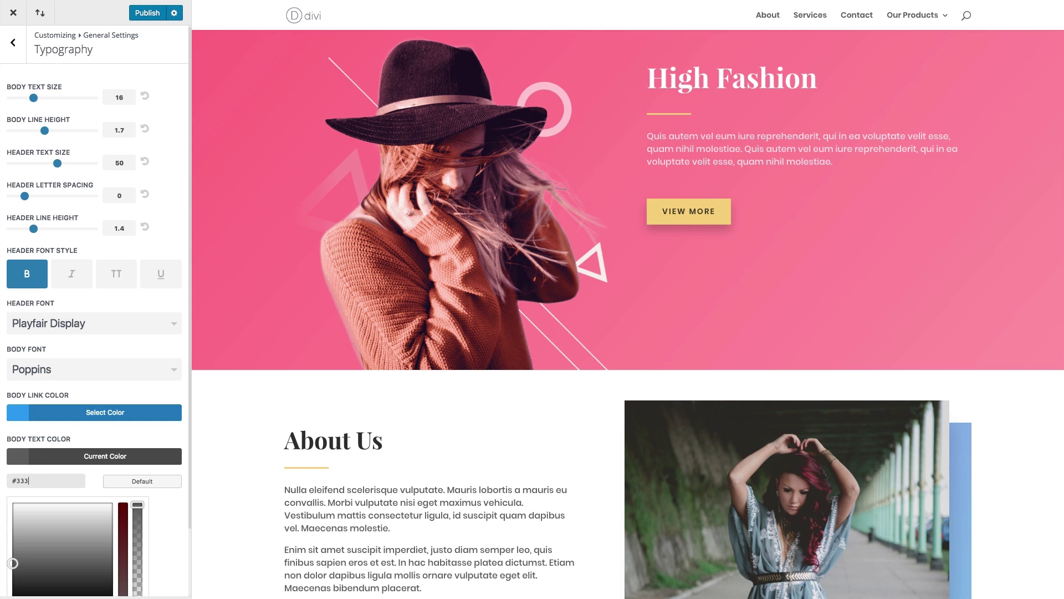
type("333")
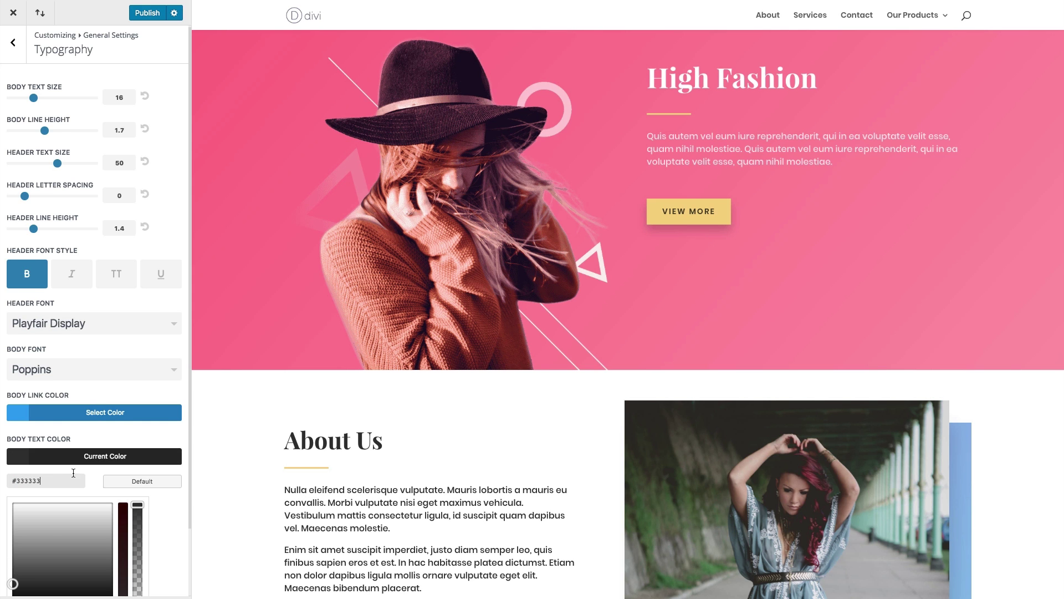
left_click(79, 467)
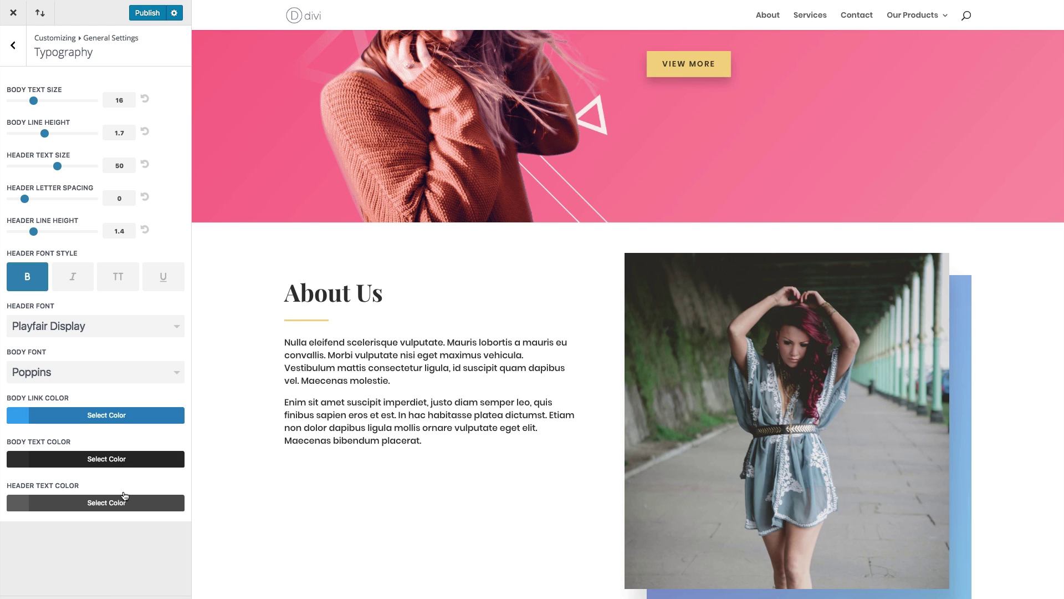
scroll(618, 272, "down", 10)
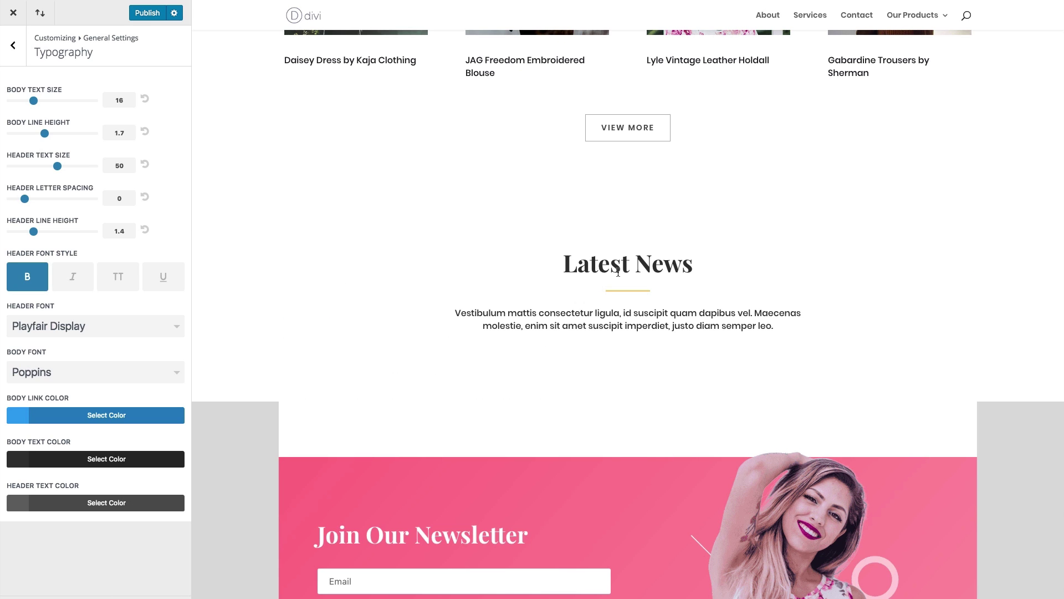